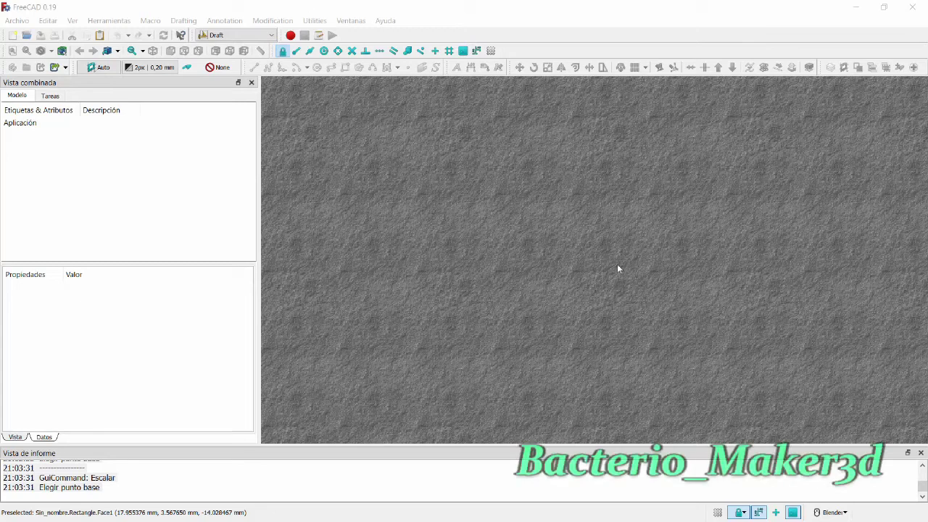
- Start a new untitled document, show the task panel, and activate the Part Design workbench
{"action": "left_click", "coordinate": [13, 35]}
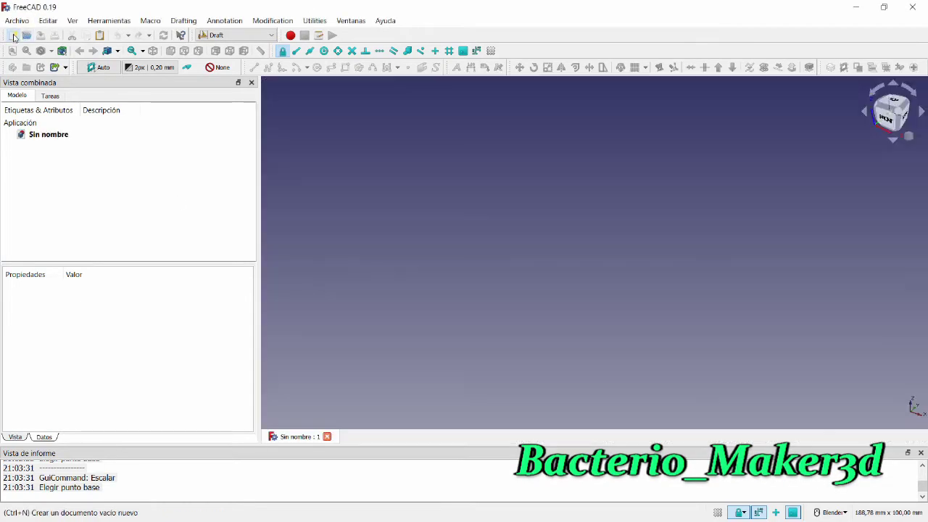
{"action": "left_click", "coordinate": [45, 135]}
{"action": "left_click", "coordinate": [50, 96]}
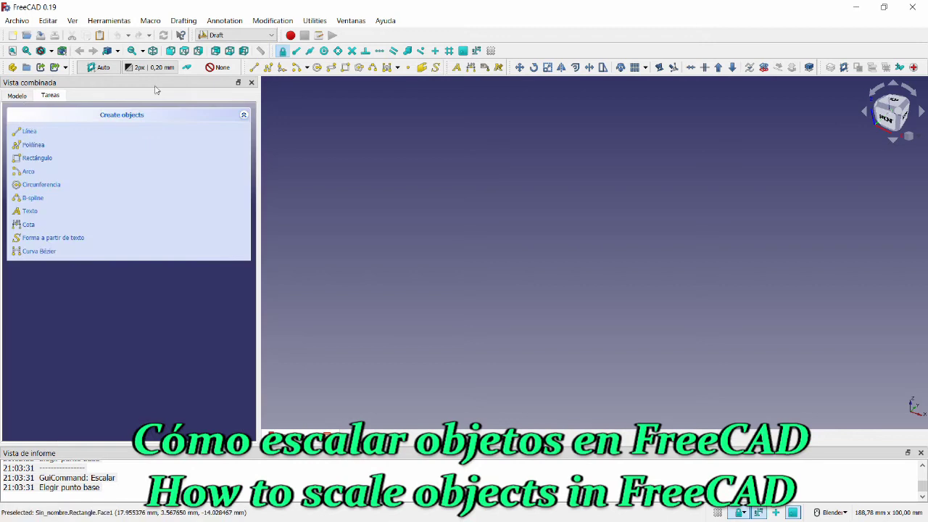
{"action": "left_click", "coordinate": [236, 35]}
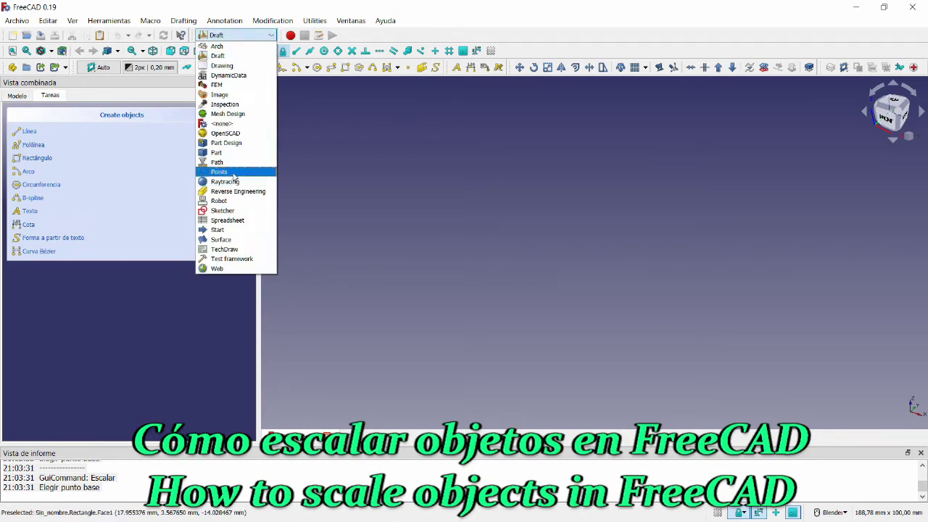
{"action": "left_click", "coordinate": [225, 143]}
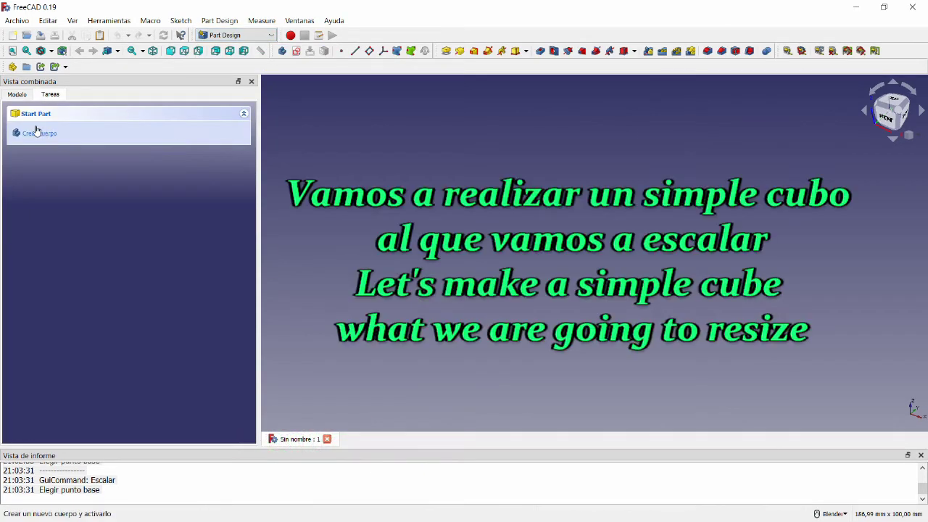
- Create a body and sketch a rectangle on its XY plane
{"action": "left_click", "coordinate": [36, 133]}
{"action": "left_click", "coordinate": [36, 135]}
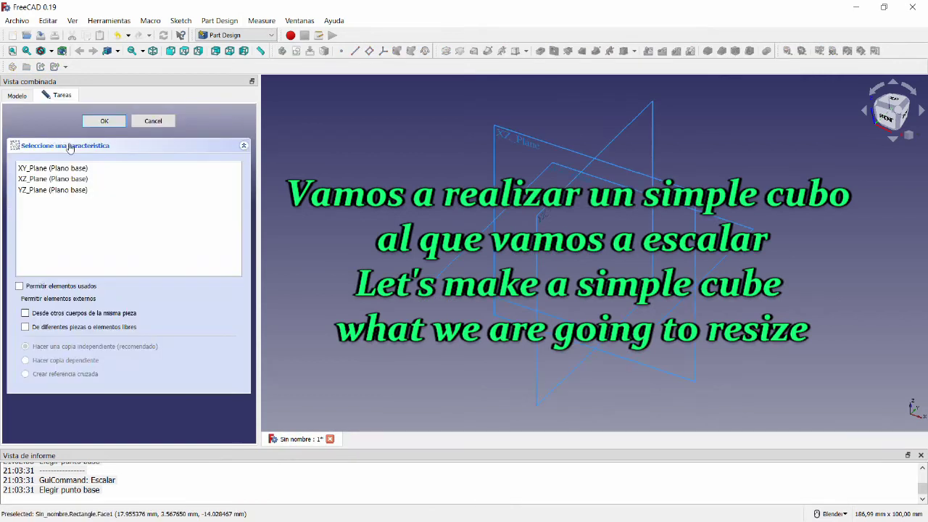
{"action": "left_click", "coordinate": [52, 167]}
{"action": "left_click", "coordinate": [104, 121]}
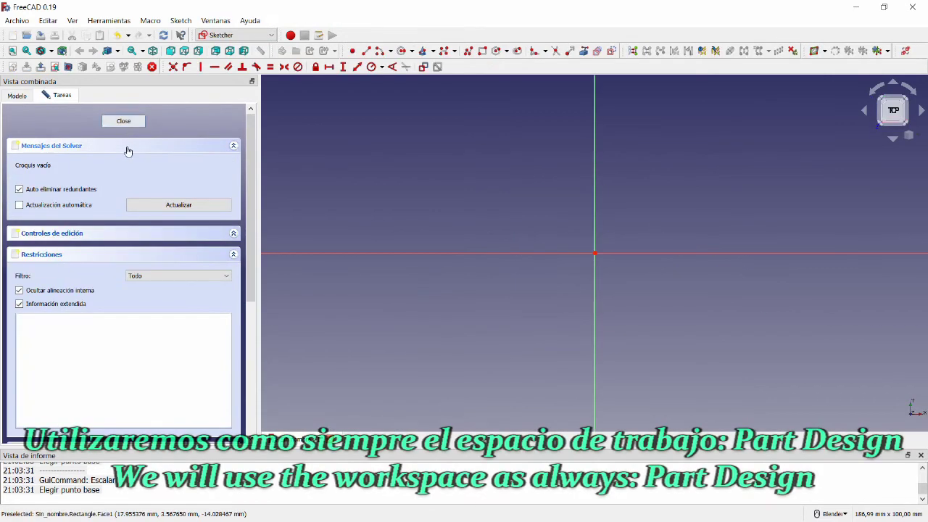
{"action": "left_click", "coordinate": [482, 50]}
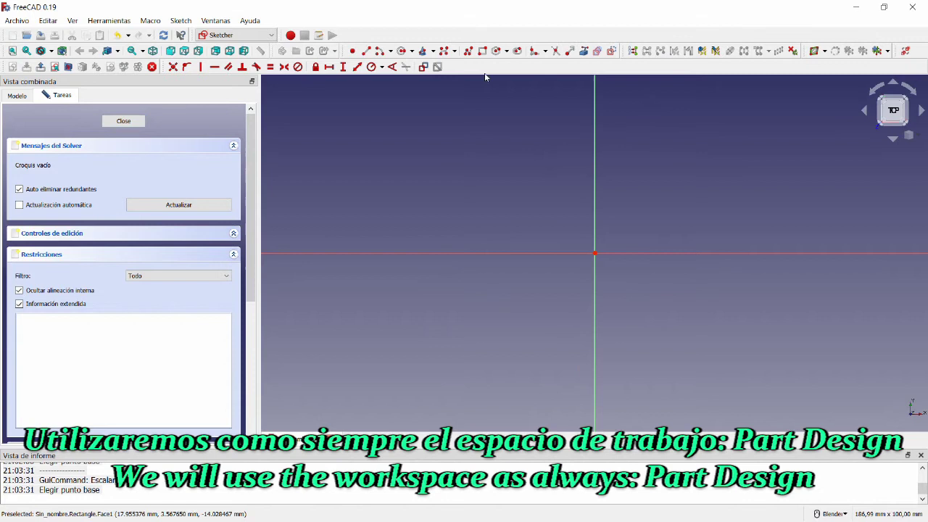
{"action": "left_click", "coordinate": [532, 199]}
{"action": "left_click", "coordinate": [656, 312]}
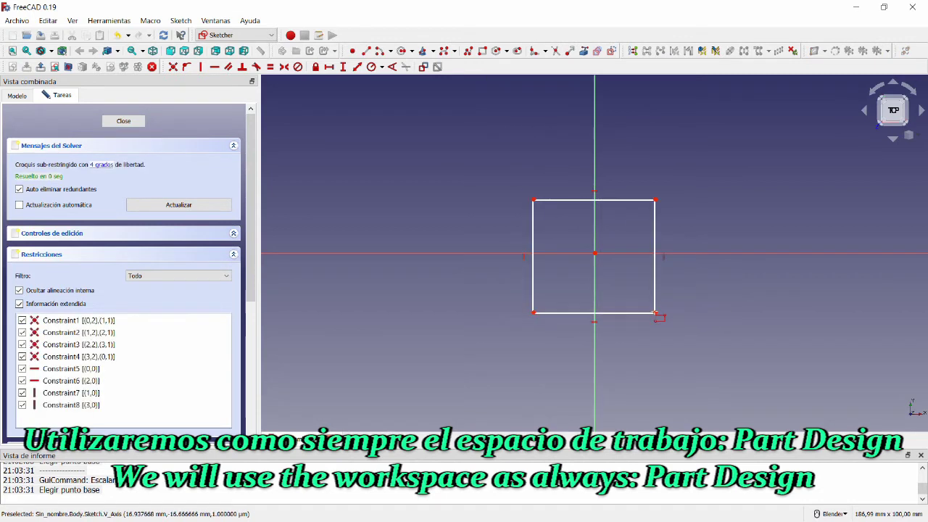
- Close the sketch and pad the rectangle into a solid cube
{"action": "left_click", "coordinate": [124, 121]}
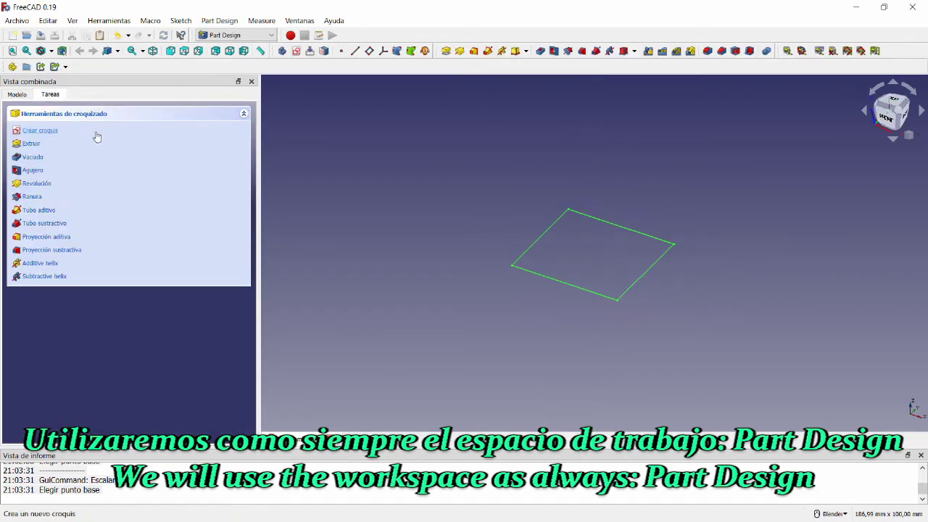
{"action": "left_click", "coordinate": [31, 144]}
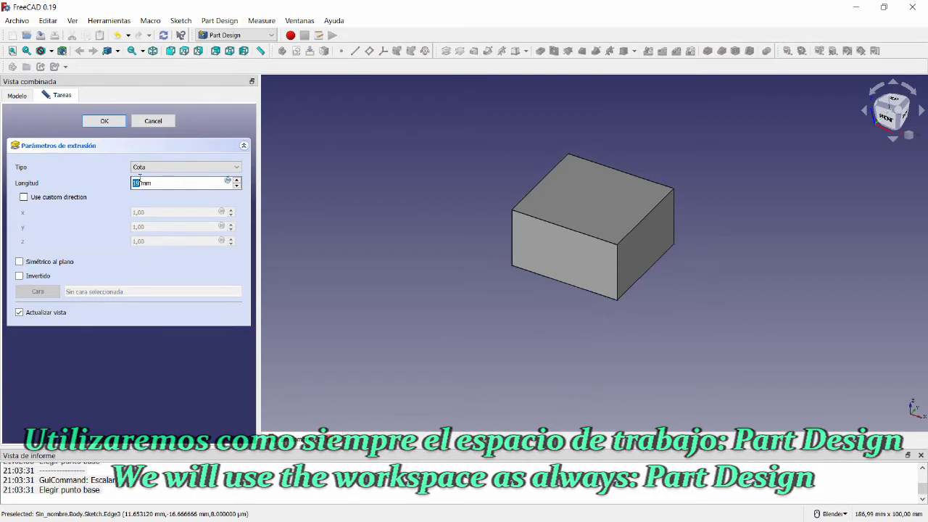
{"action": "scroll", "coordinate": [139, 183], "scroll_direction": "up", "scroll_amount": 2}
{"action": "left_click", "coordinate": [103, 121]}
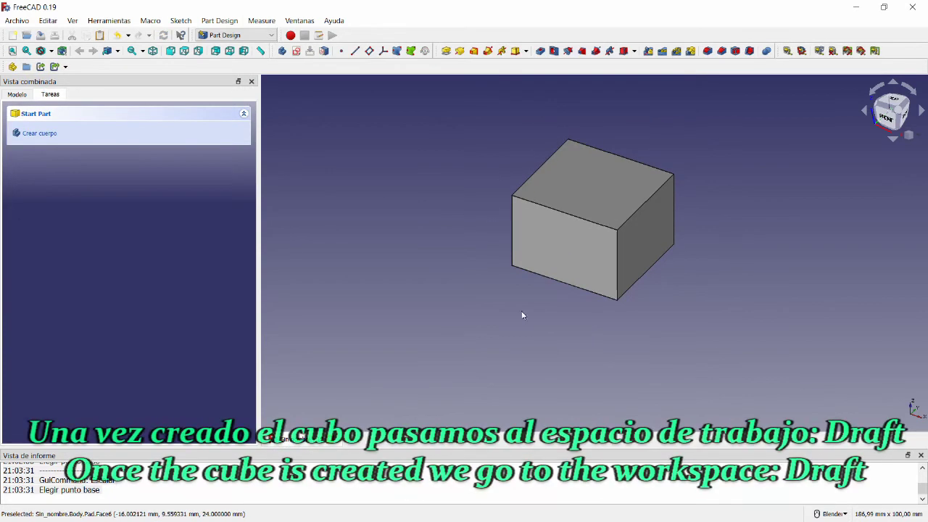
- Activate Draft, cancel an empty Scale attempt, and select Pad in the Modelo tree
{"action": "left_click", "coordinate": [244, 36]}
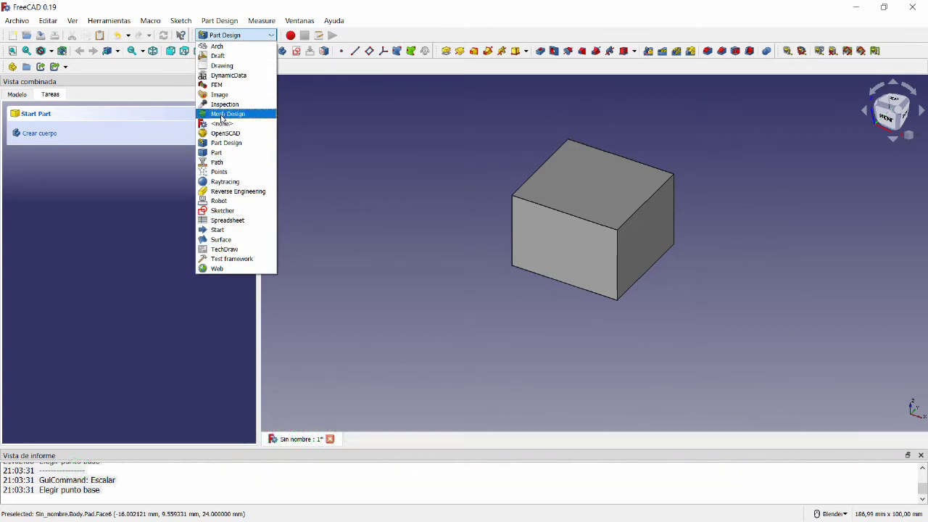
{"action": "left_click", "coordinate": [222, 57]}
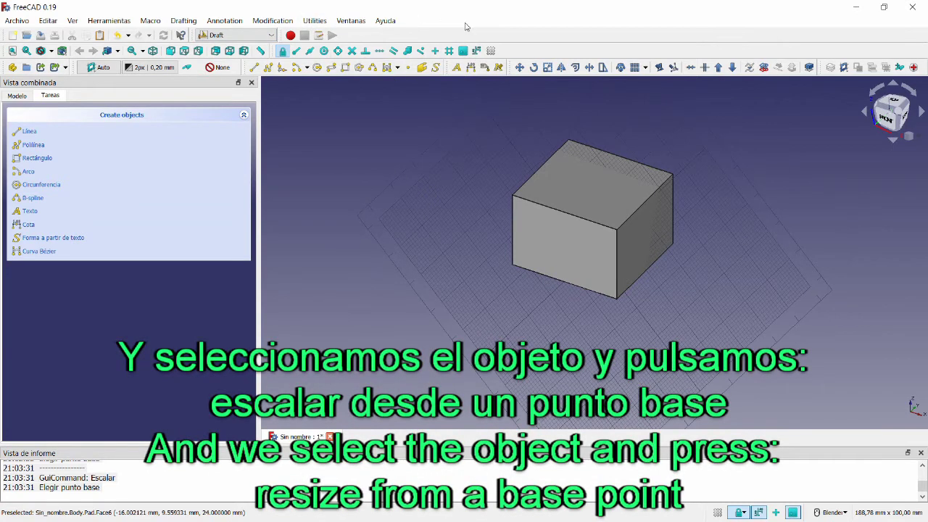
{"action": "left_click", "coordinate": [547, 67]}
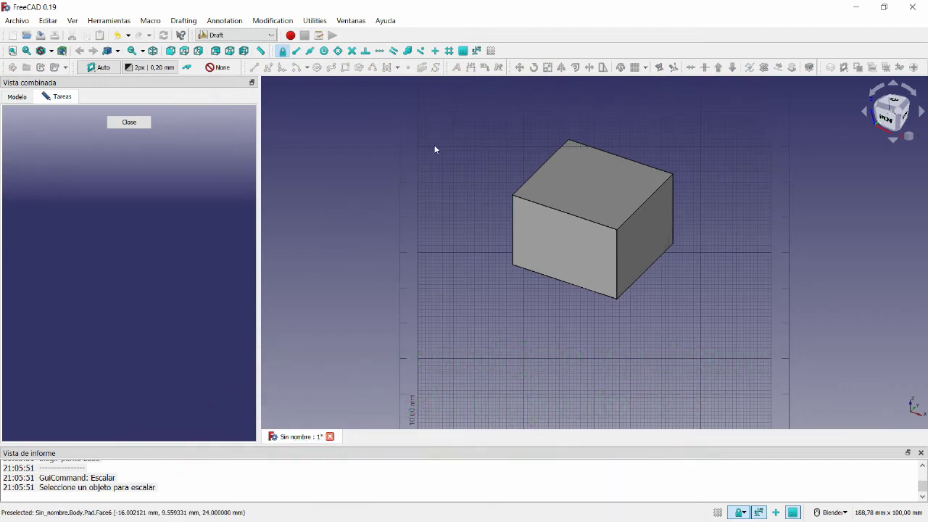
{"action": "left_click", "coordinate": [129, 121]}
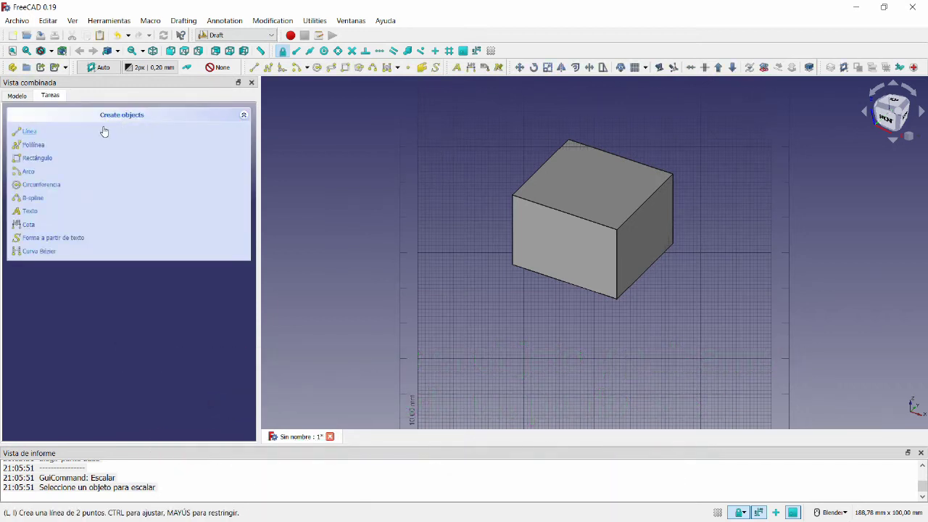
{"action": "left_click", "coordinate": [17, 96]}
{"action": "left_click", "coordinate": [58, 170]}
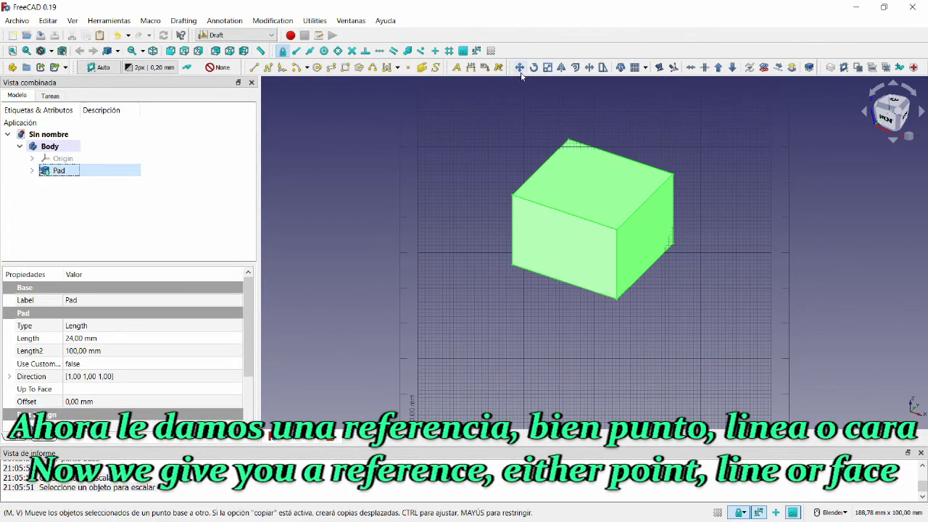
- Run Draft Scale on the Pad and pick a base point on the cube
{"action": "left_click", "coordinate": [547, 68]}
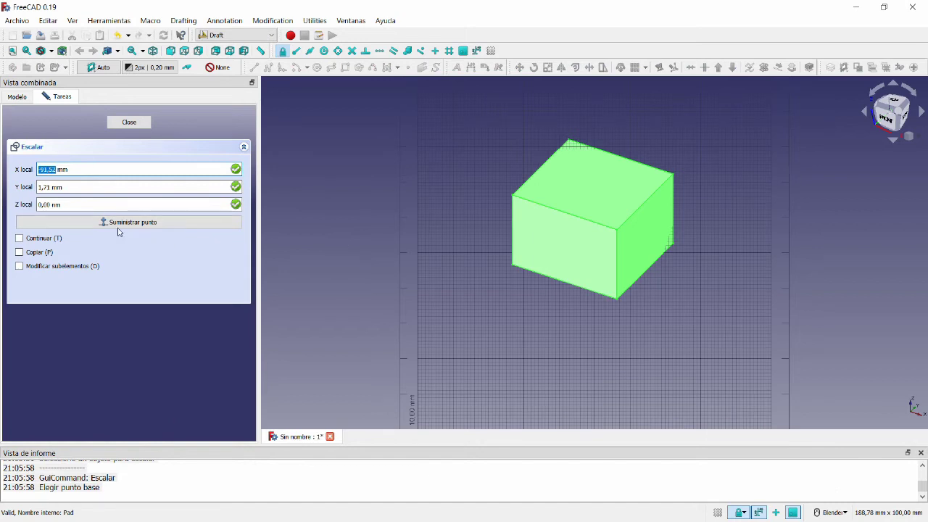
{"action": "scroll", "coordinate": [525, 223], "scroll_direction": "up", "scroll_amount": 1}
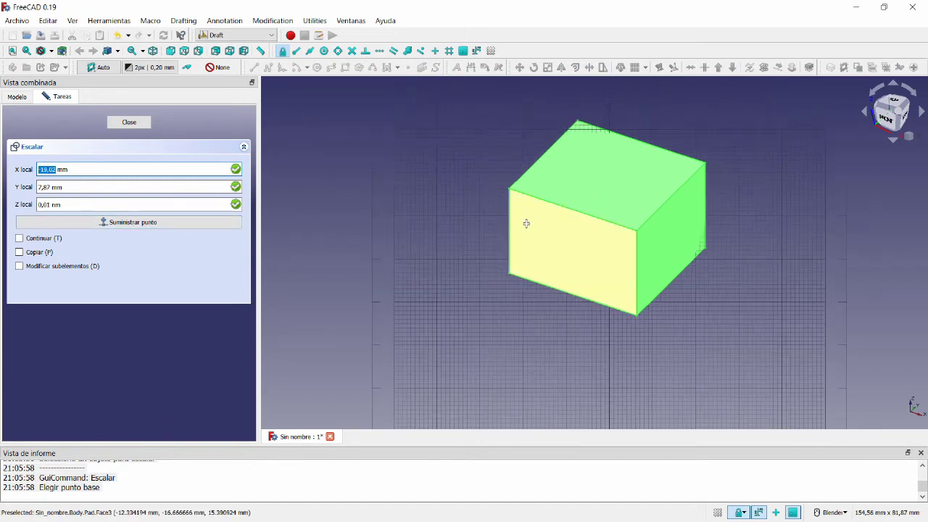
{"action": "scroll", "coordinate": [540, 230], "scroll_direction": "up", "scroll_amount": 2}
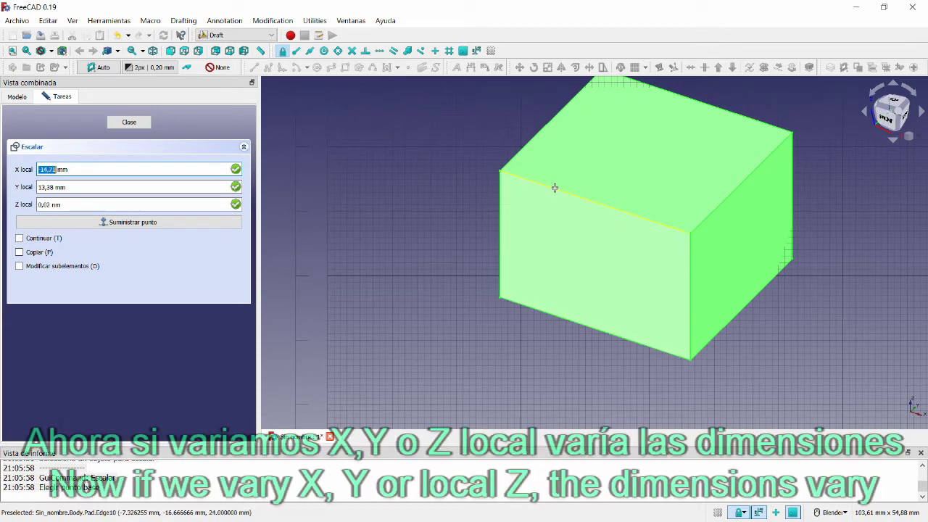
{"action": "left_click", "coordinate": [554, 187]}
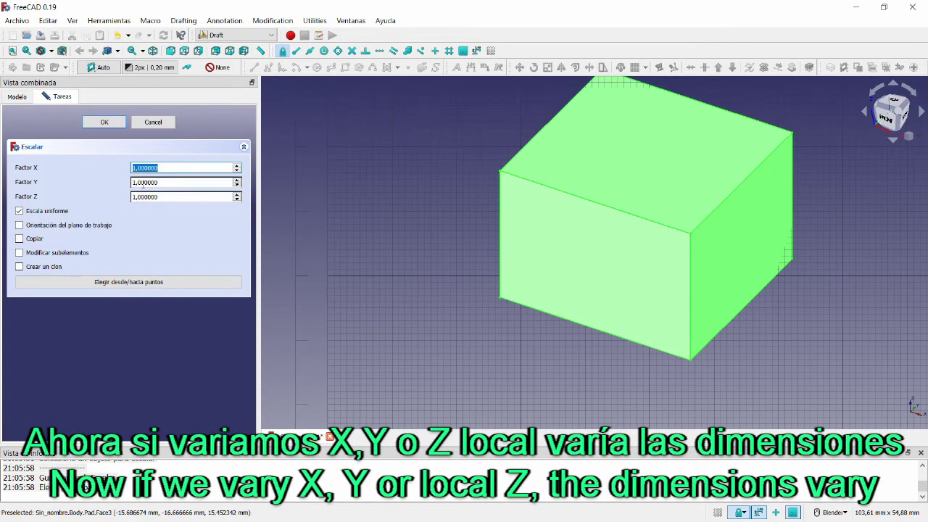
- Enter a uniform scale factor of 0,5, then return to the Modelo tree
{"action": "scroll", "coordinate": [145, 175], "scroll_direction": "up", "scroll_amount": 1}
{"action": "scroll", "coordinate": [145, 171], "scroll_direction": "down", "scroll_amount": 1}
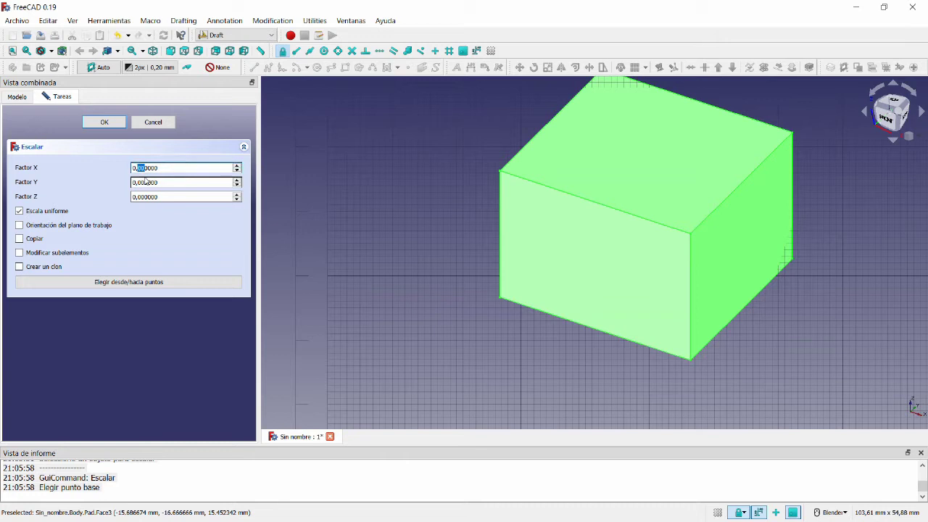
{"action": "type", "text": "5"}
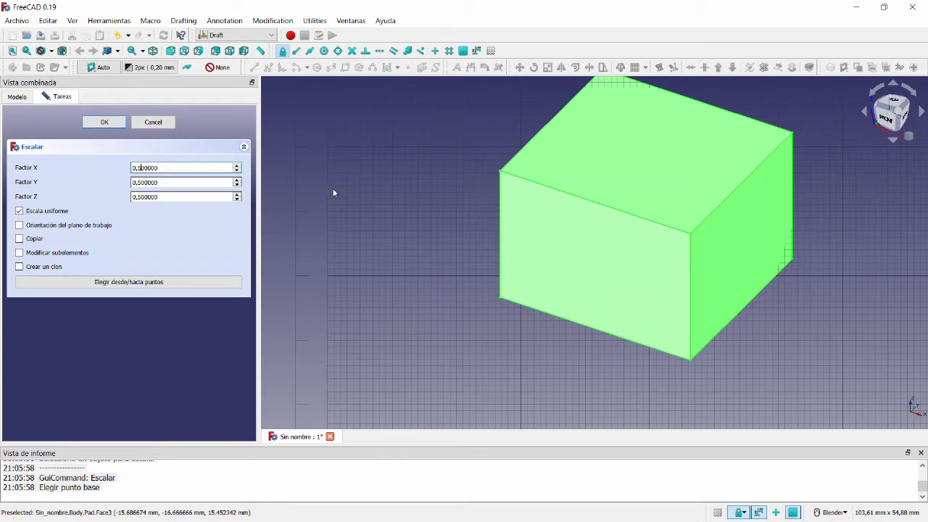
{"action": "left_click", "coordinate": [17, 97]}
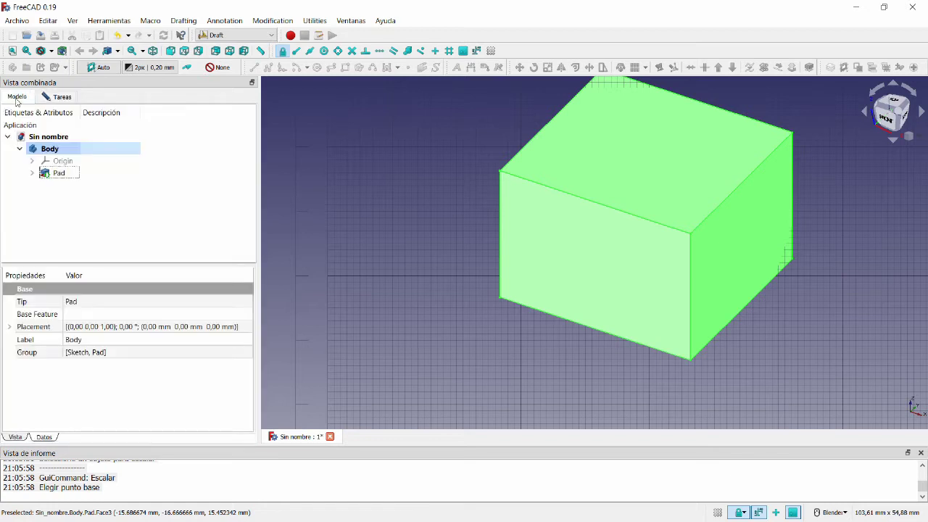
{"action": "left_click", "coordinate": [59, 174]}
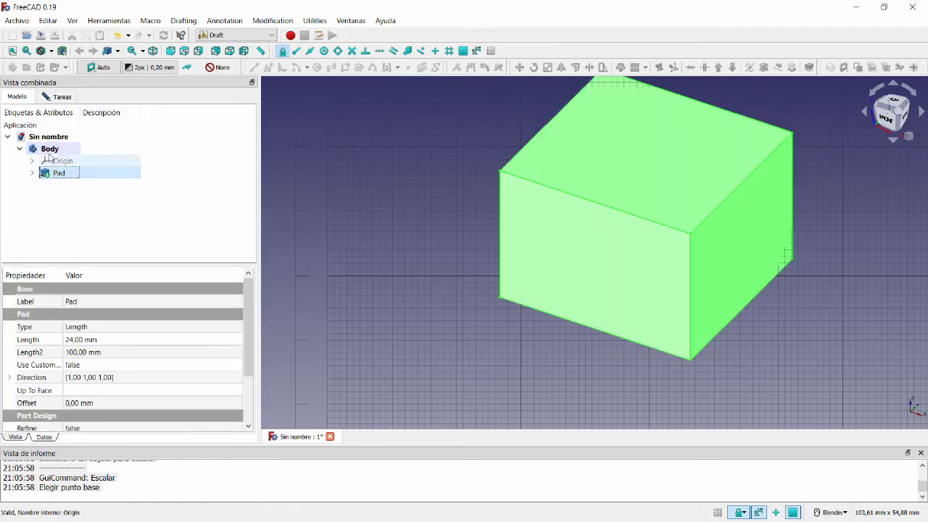
{"action": "right_click", "coordinate": [59, 174]}
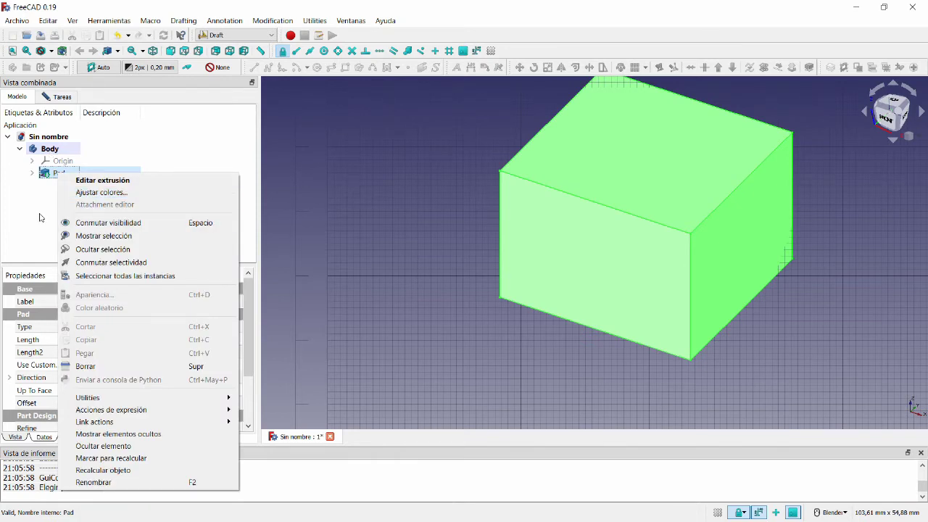
{"action": "left_click", "coordinate": [46, 171]}
{"action": "left_click", "coordinate": [52, 151]}
{"action": "right_click", "coordinate": [53, 154]}
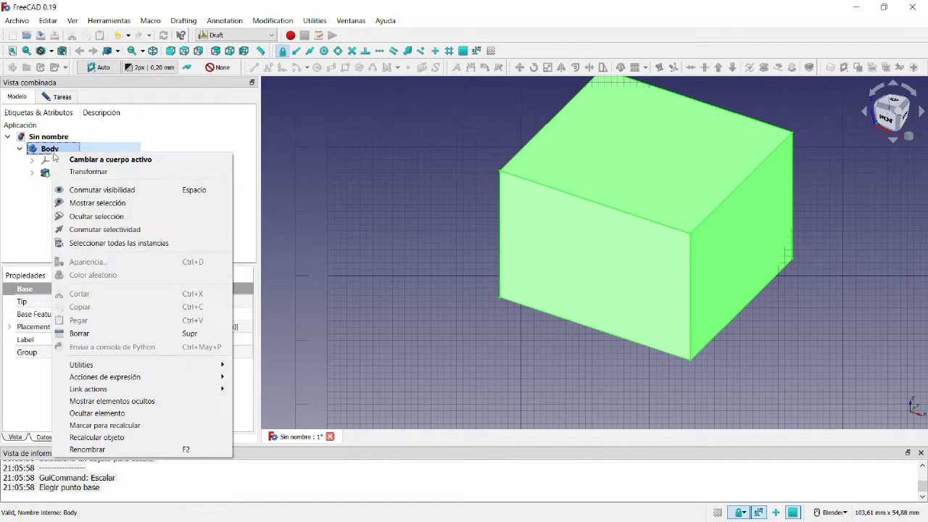
{"action": "left_click", "coordinate": [38, 204]}
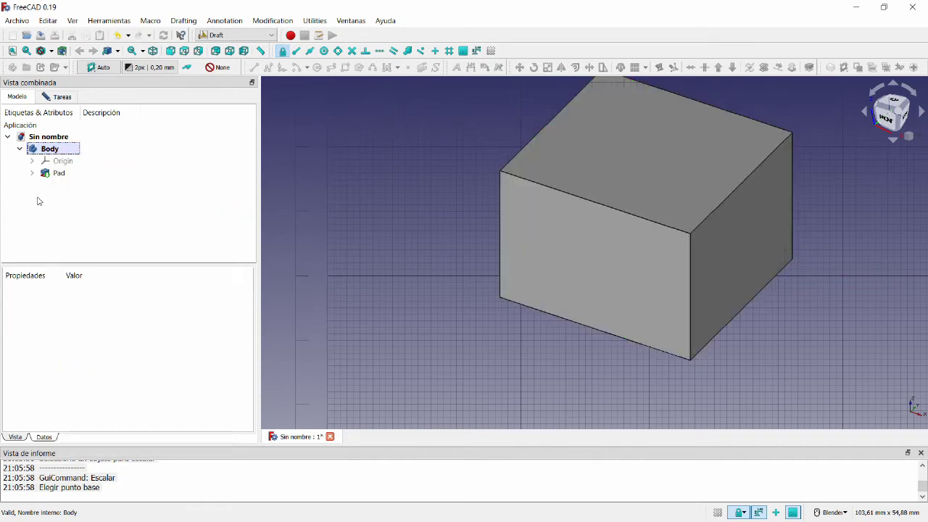
{"action": "left_click", "coordinate": [61, 153]}
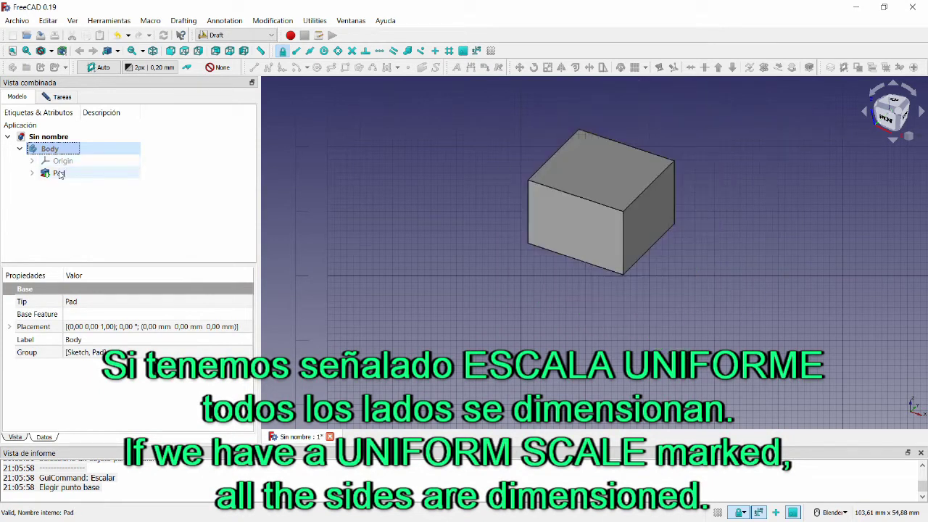
- Pick the scale base point and turn off Escala uniforme
{"action": "left_click", "coordinate": [62, 99]}
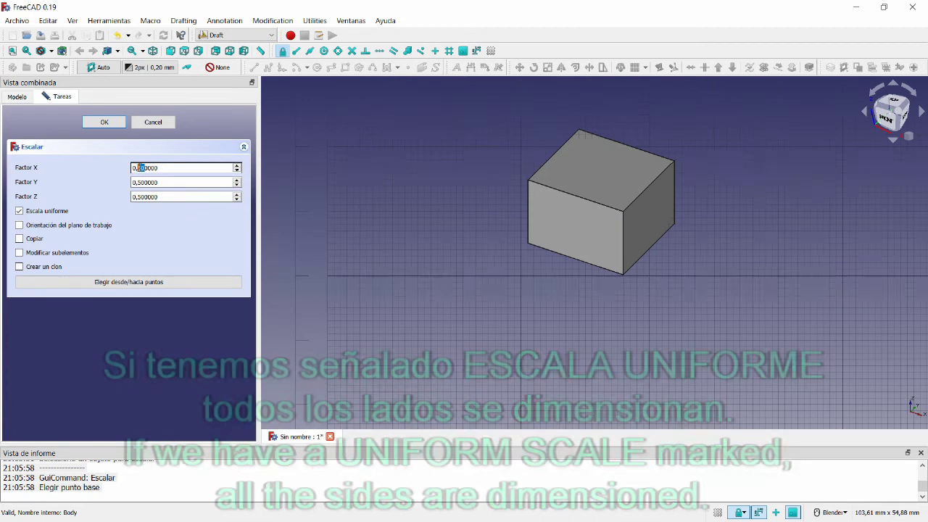
{"action": "type", "text": "7"}
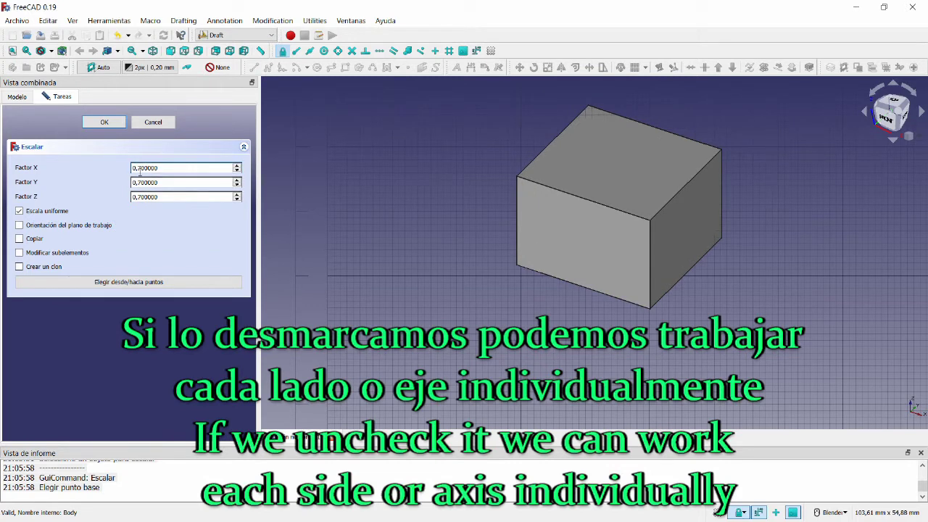
{"action": "left_click", "coordinate": [20, 212]}
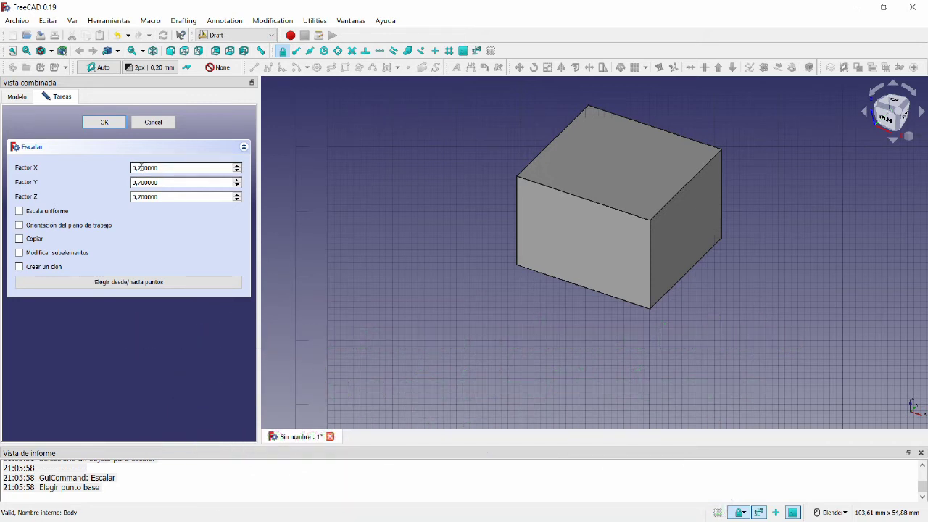
- Set factors X 0.8, Y 1.7, Z 0.8 and enable Crear un clon
{"action": "left_click", "coordinate": [141, 167]}
{"action": "key", "text": "Delete"}
{"action": "type", "text": "8"}
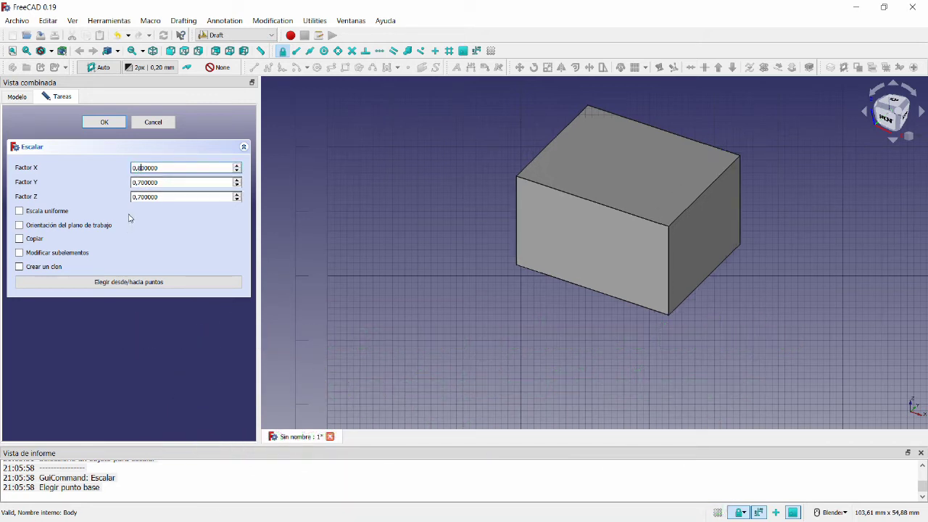
{"action": "left_click", "coordinate": [140, 196]}
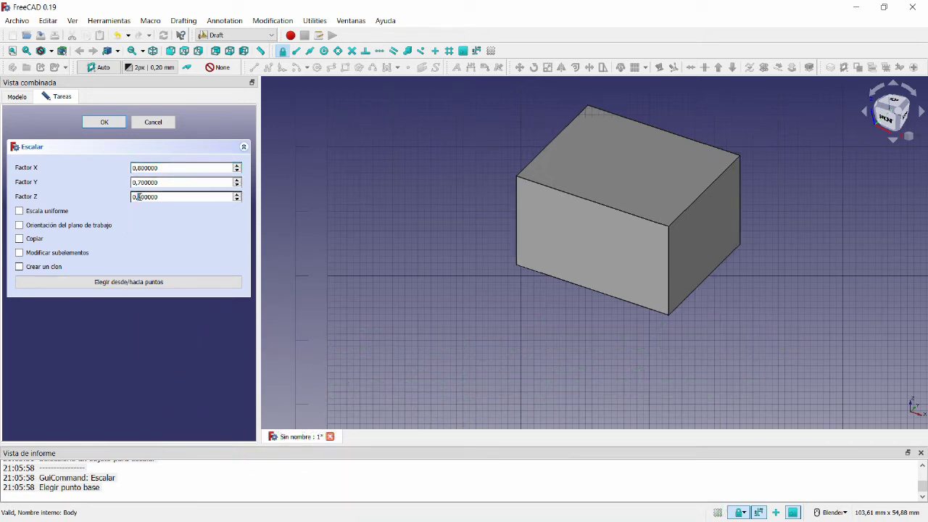
{"action": "type", "text": "8"}
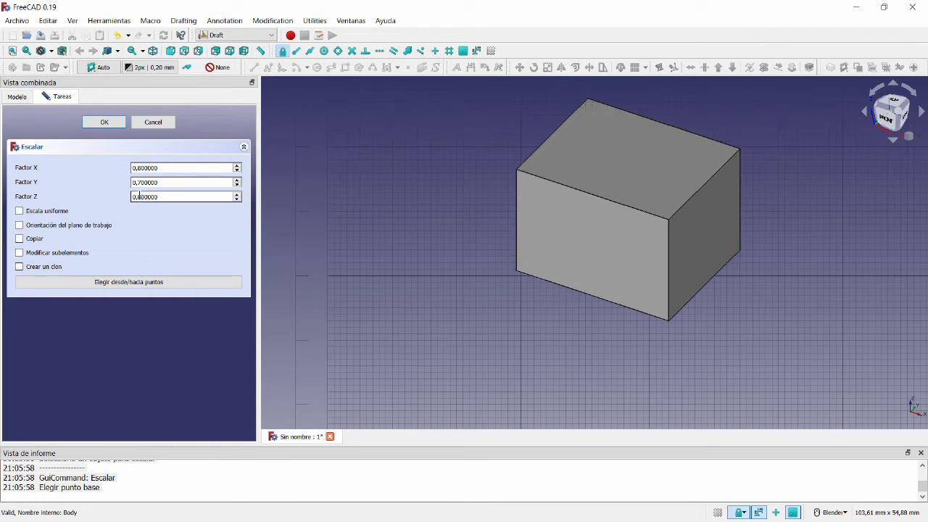
{"action": "left_click", "coordinate": [135, 182]}
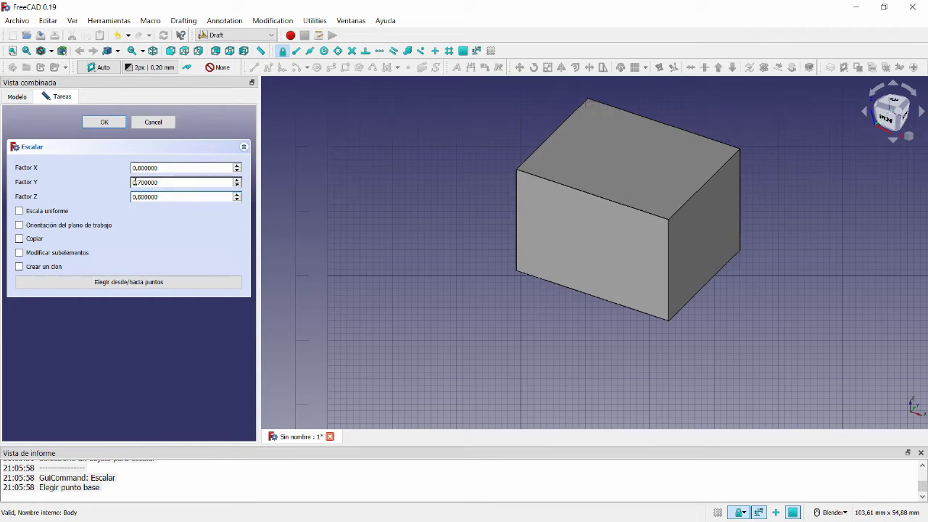
{"action": "type", "text": "1"}
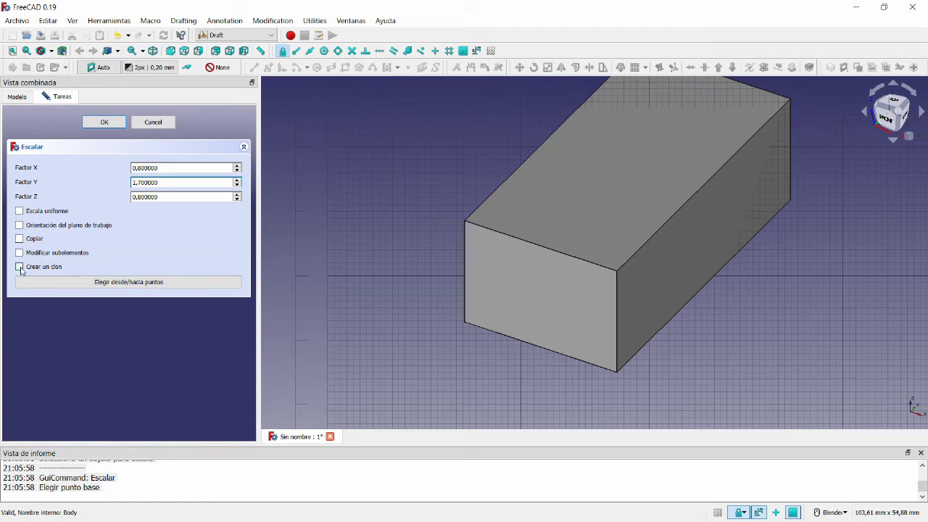
{"action": "left_click", "coordinate": [95, 123]}
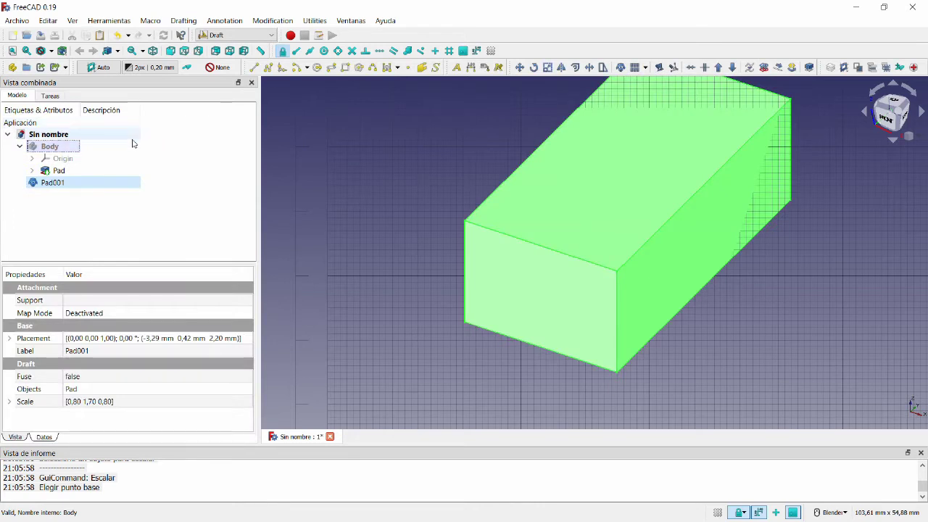
- Create the Pad001 clone, shift it about 36 mm along X with Transform, and unhide Body
{"action": "left_click", "coordinate": [334, 183]}
{"action": "left_click", "coordinate": [62, 135]}
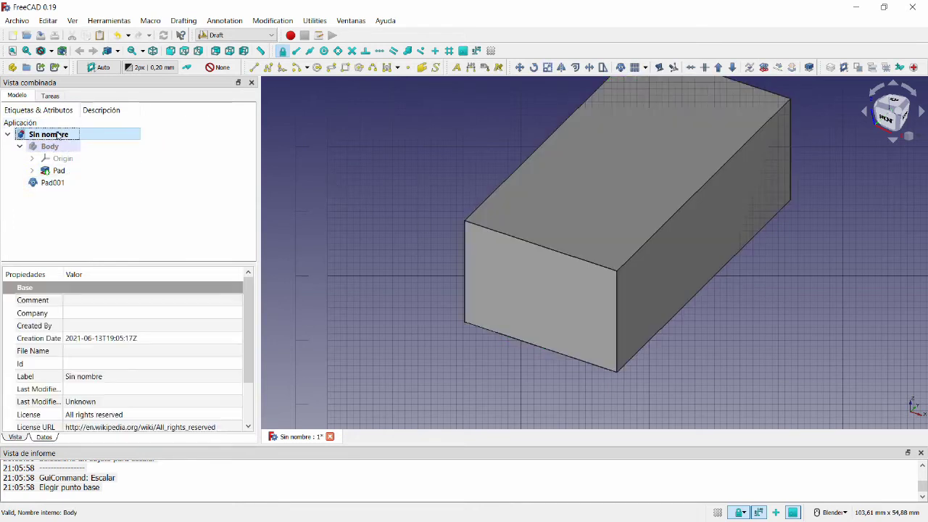
{"action": "left_click", "coordinate": [52, 182]}
{"action": "right_click", "coordinate": [52, 183]}
{"action": "left_click", "coordinate": [64, 193]}
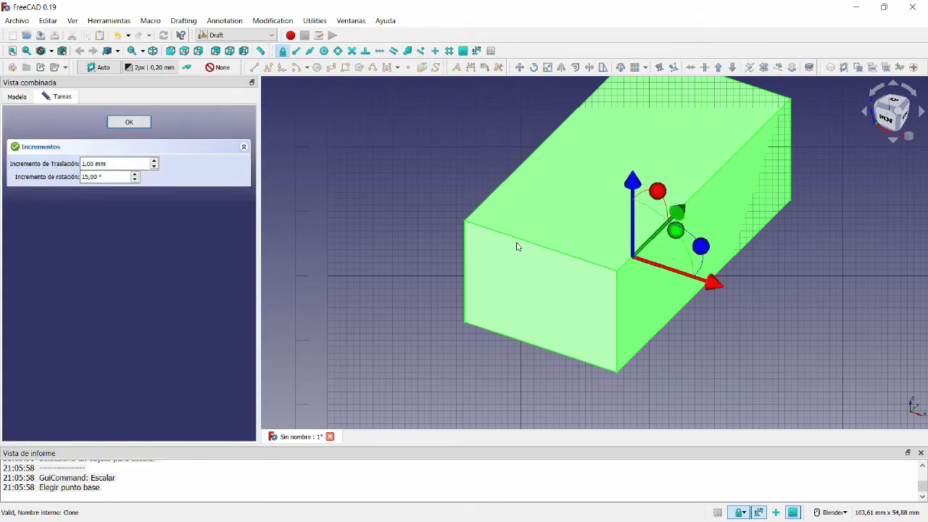
{"action": "left_click_drag", "start_coordinate": [712, 290], "coordinate": [916, 358]}
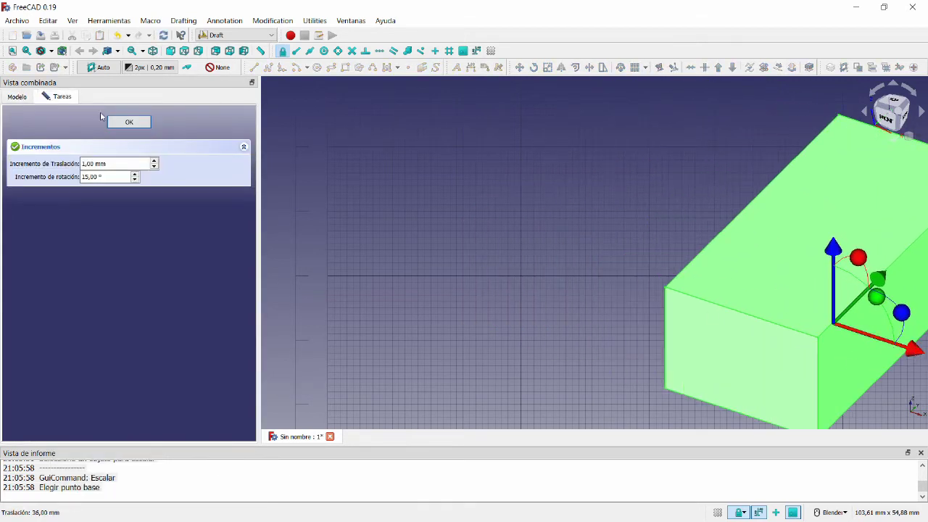
{"action": "left_click", "coordinate": [111, 123]}
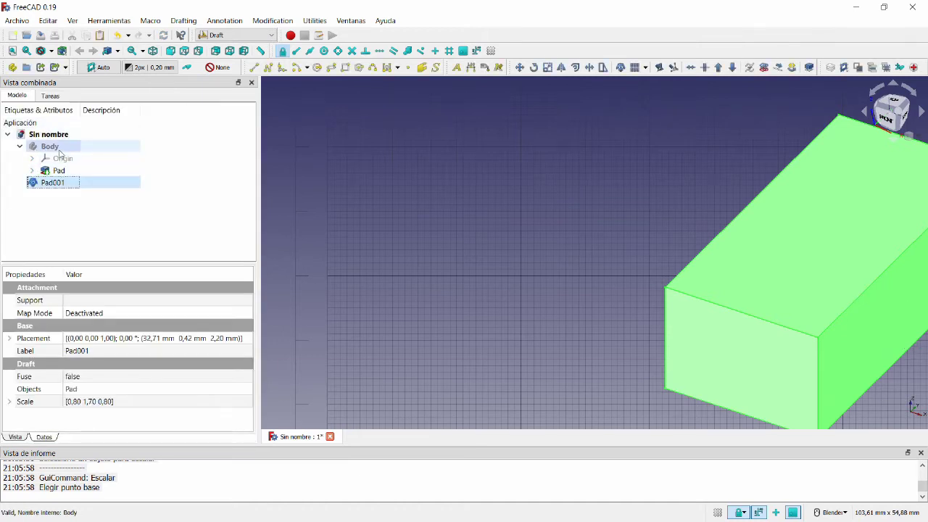
{"action": "left_click", "coordinate": [51, 147]}
{"action": "key", "text": "space"}
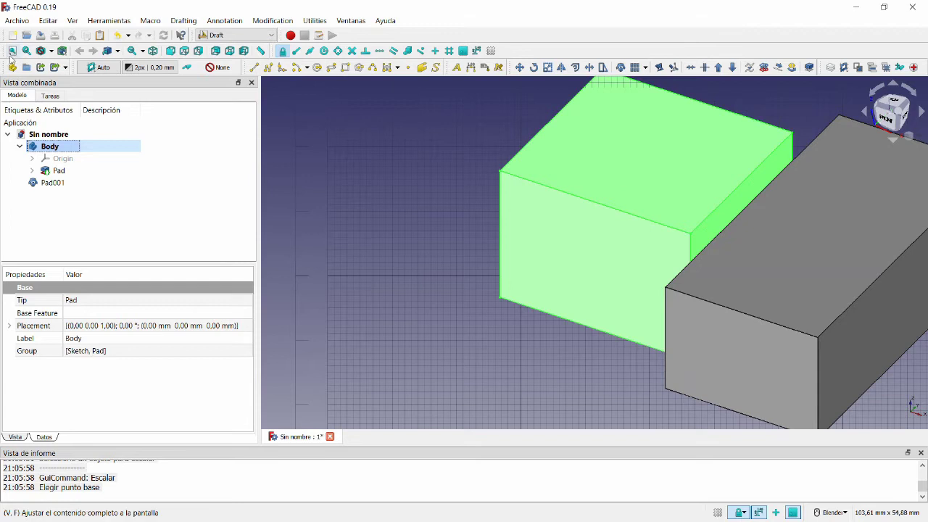
- Fit the view and run Draft Scale on Body, picking a base point on the green box's face
{"action": "left_click", "coordinate": [11, 50]}
{"action": "scroll", "coordinate": [638, 264], "scroll_direction": "up", "scroll_amount": 3}
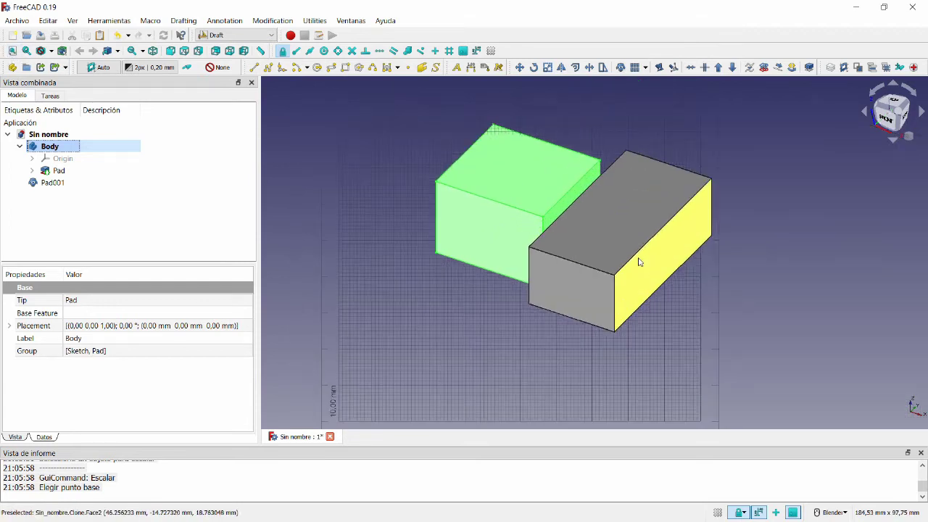
{"action": "scroll", "coordinate": [641, 261], "scroll_direction": "up", "scroll_amount": 2}
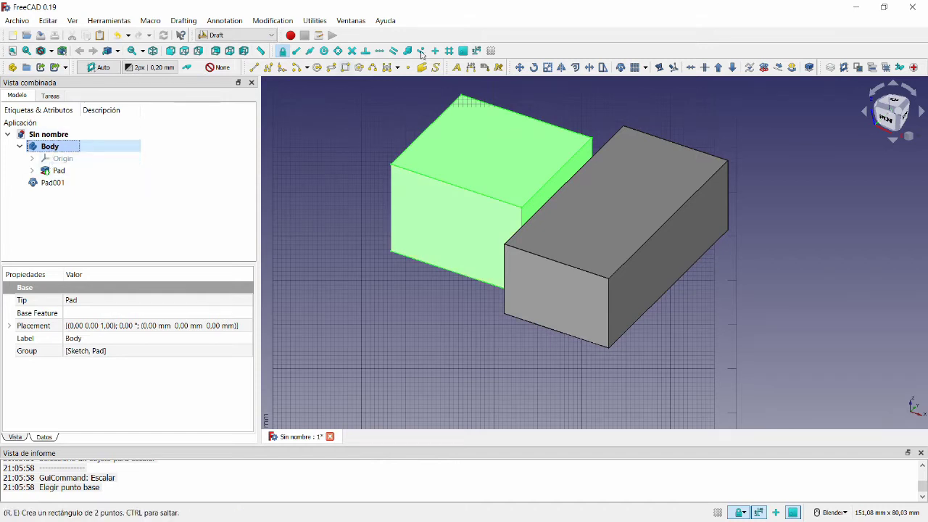
{"action": "left_click", "coordinate": [547, 68]}
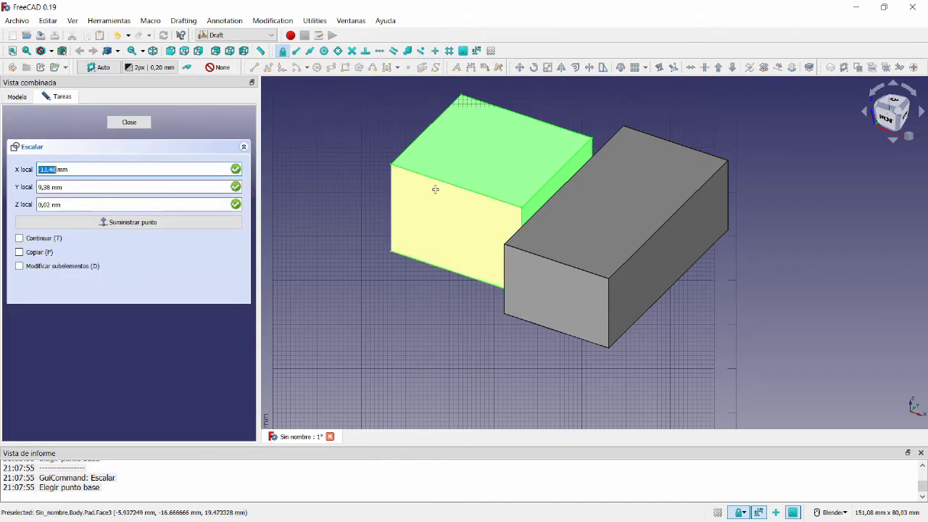
{"action": "left_click", "coordinate": [422, 229]}
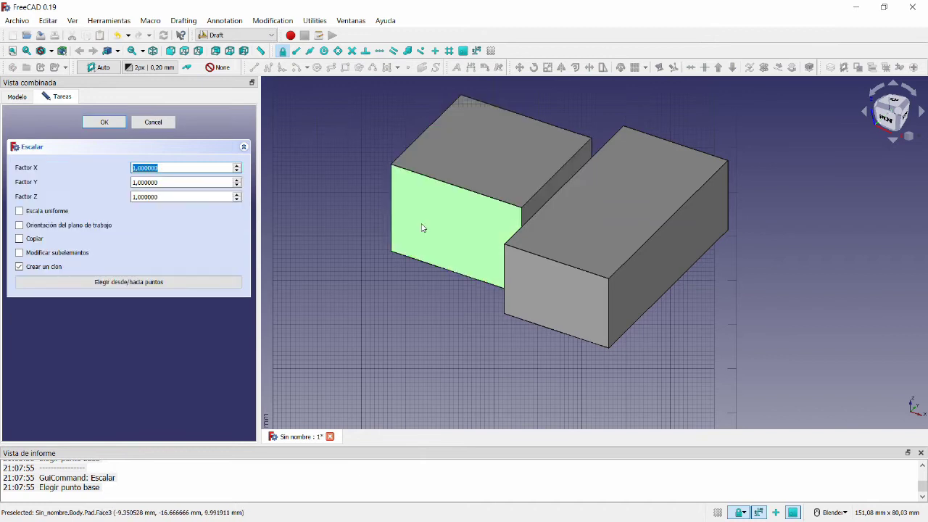
- Enable Escala uniforme and Copiar without cloning, apply, and get FreeCAD's refusal error
{"action": "left_click", "coordinate": [131, 182]}
{"action": "scroll", "coordinate": [143, 186], "scroll_direction": "up", "scroll_amount": 1}
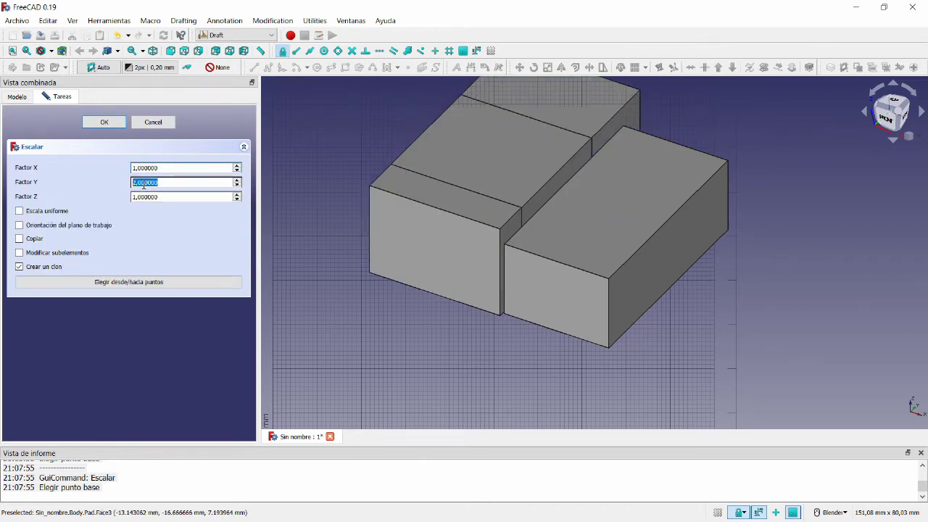
{"action": "scroll", "coordinate": [144, 187], "scroll_direction": "down", "scroll_amount": 1}
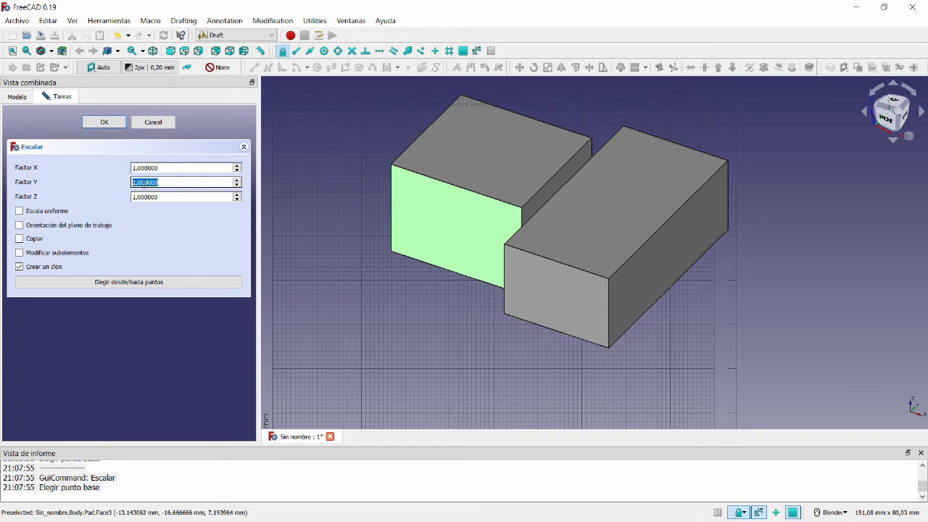
{"action": "left_click", "coordinate": [20, 210]}
{"action": "scroll", "coordinate": [158, 187], "scroll_direction": "up", "scroll_amount": 2}
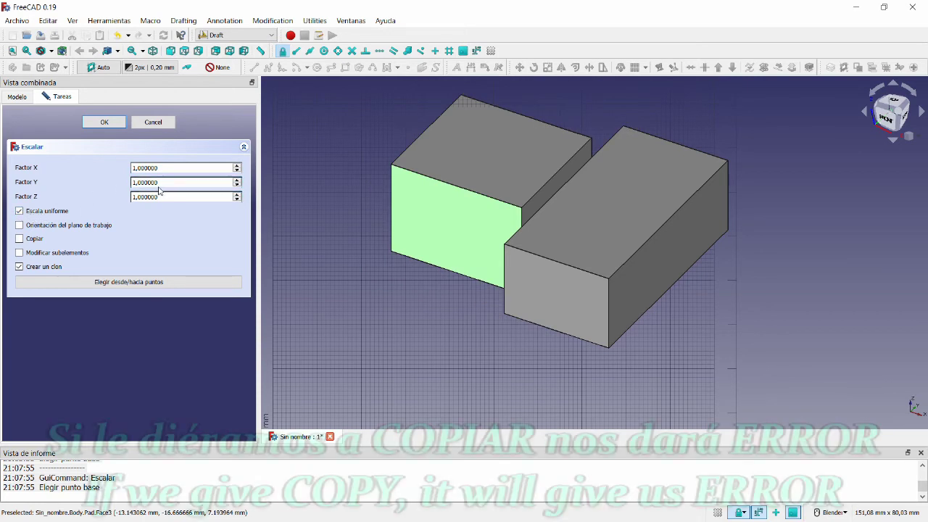
{"action": "scroll", "coordinate": [159, 187], "scroll_direction": "down", "scroll_amount": 1}
{"action": "scroll", "coordinate": [159, 187], "scroll_direction": "down", "scroll_amount": 2}
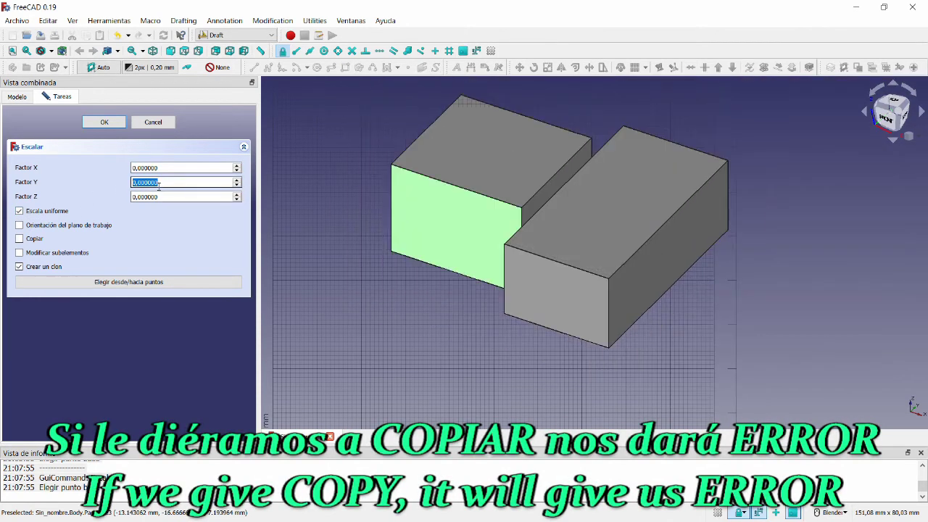
{"action": "scroll", "coordinate": [158, 184], "scroll_direction": "up", "scroll_amount": 2}
{"action": "scroll", "coordinate": [159, 184], "scroll_direction": "down", "scroll_amount": 2}
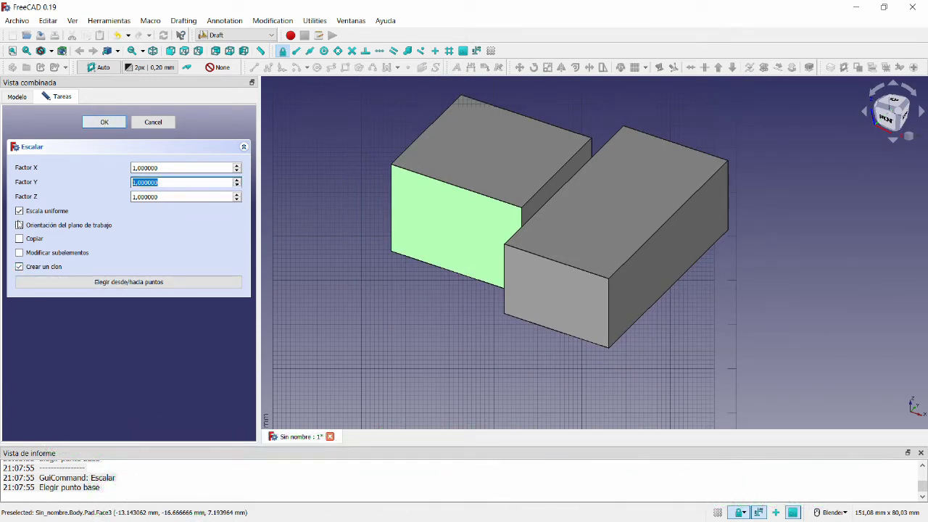
{"action": "left_click", "coordinate": [19, 239]}
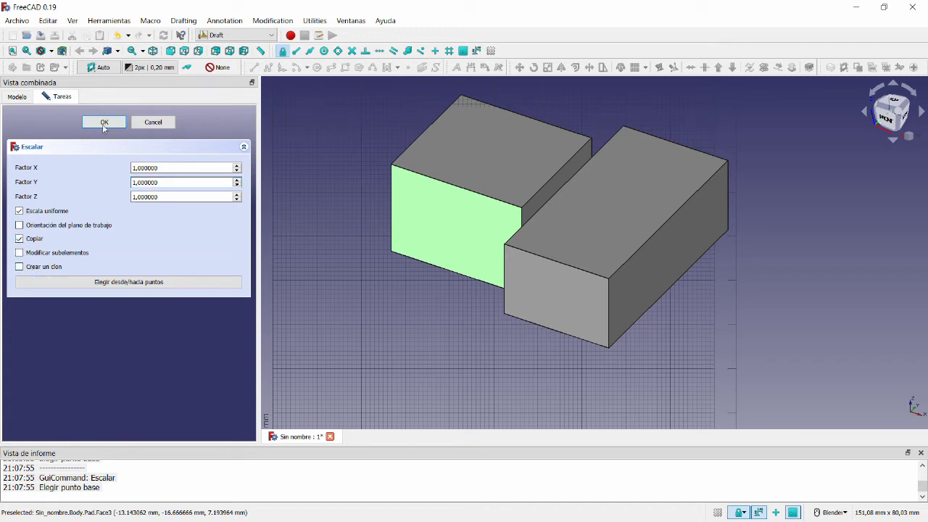
{"action": "left_click", "coordinate": [104, 122]}
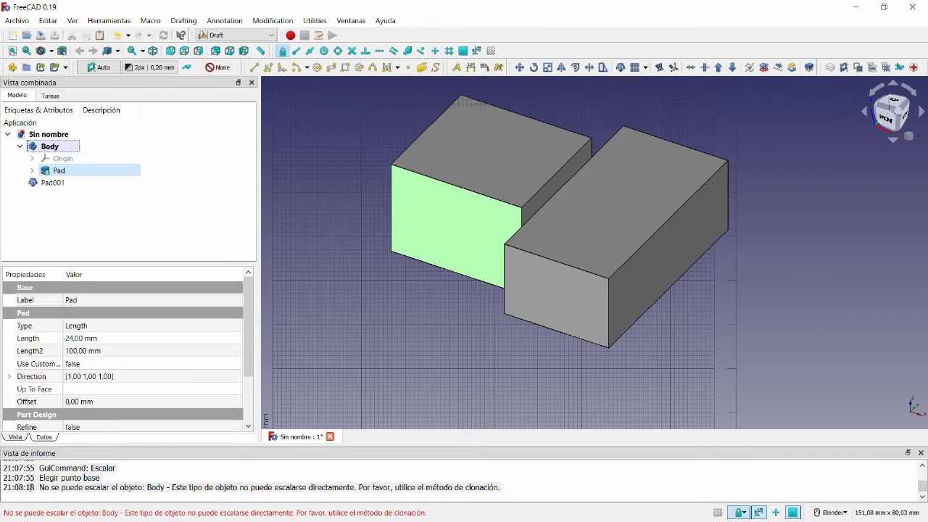
{"action": "left_click_drag", "start_coordinate": [28, 489], "coordinate": [496, 488]}
{"action": "left_click", "coordinate": [71, 482]}
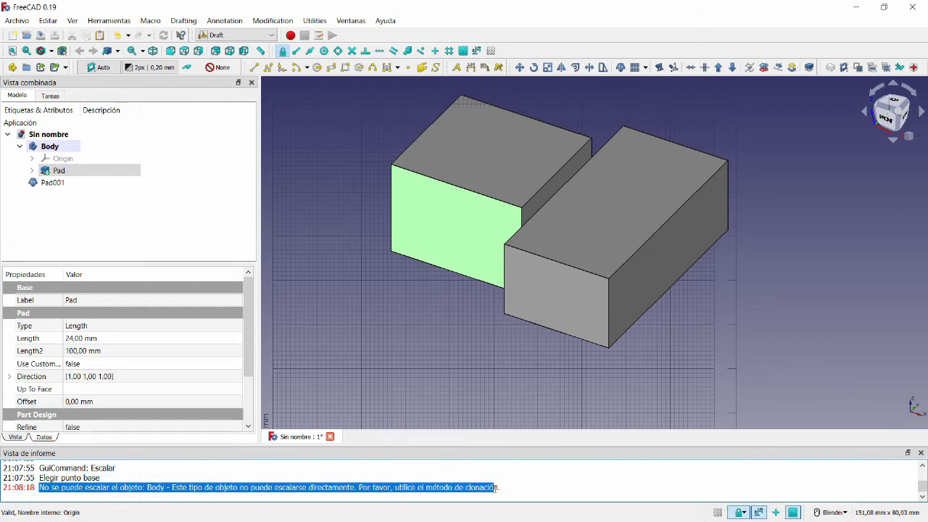
{"action": "left_click", "coordinate": [268, 477]}
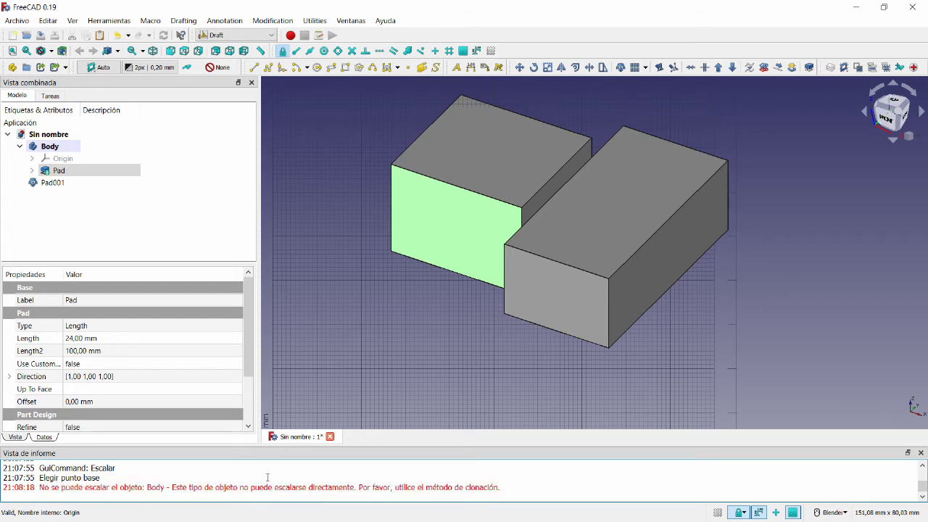
{"action": "left_click", "coordinate": [65, 173]}
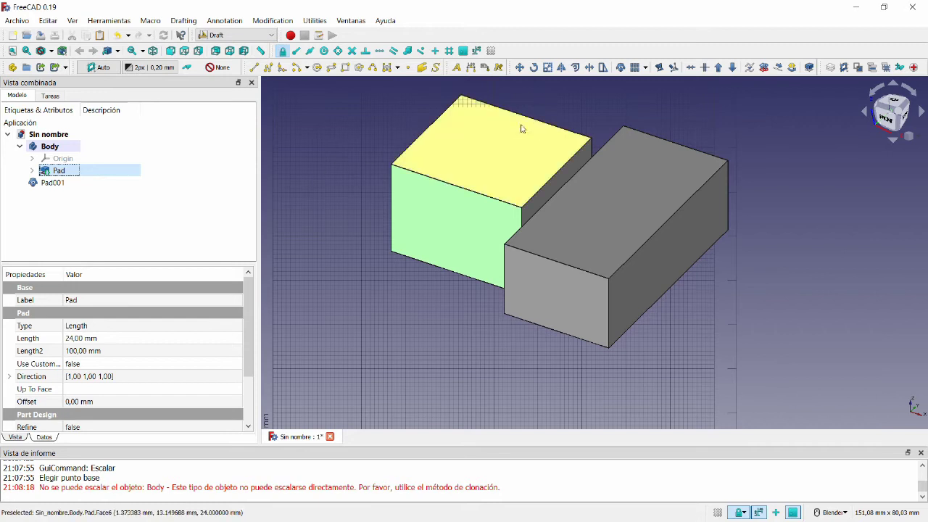
- Draw a small Draft rectangle left of the boxes and select Rectangle in the tree
{"action": "left_click", "coordinate": [335, 127]}
{"action": "left_click", "coordinate": [345, 67]}
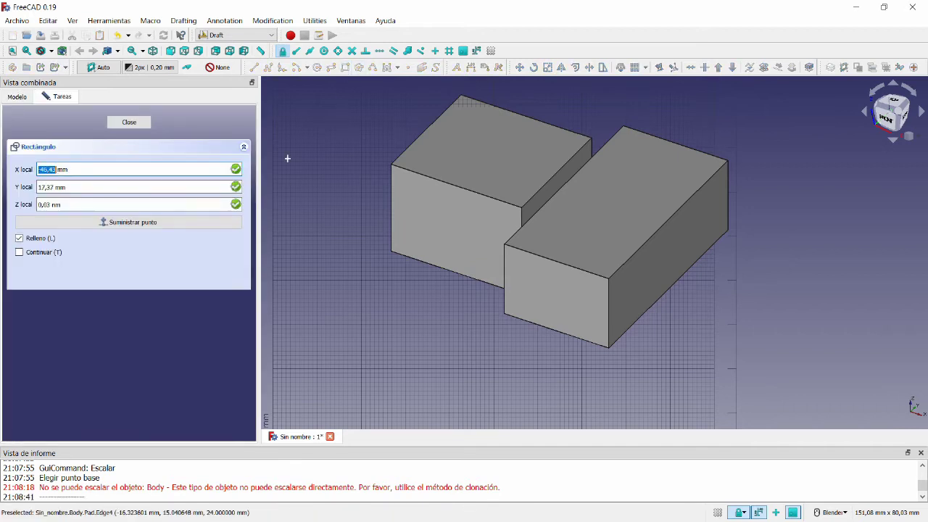
{"action": "left_click", "coordinate": [336, 201]}
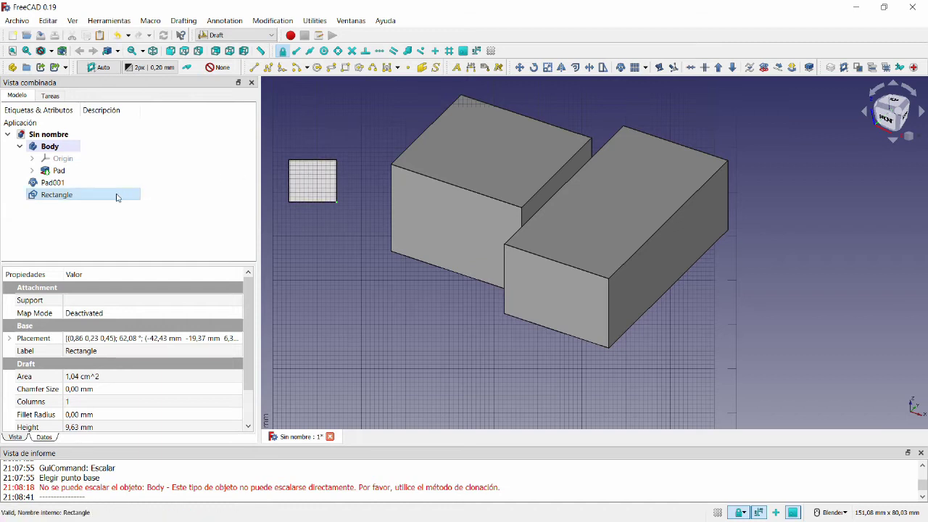
{"action": "left_click", "coordinate": [58, 194]}
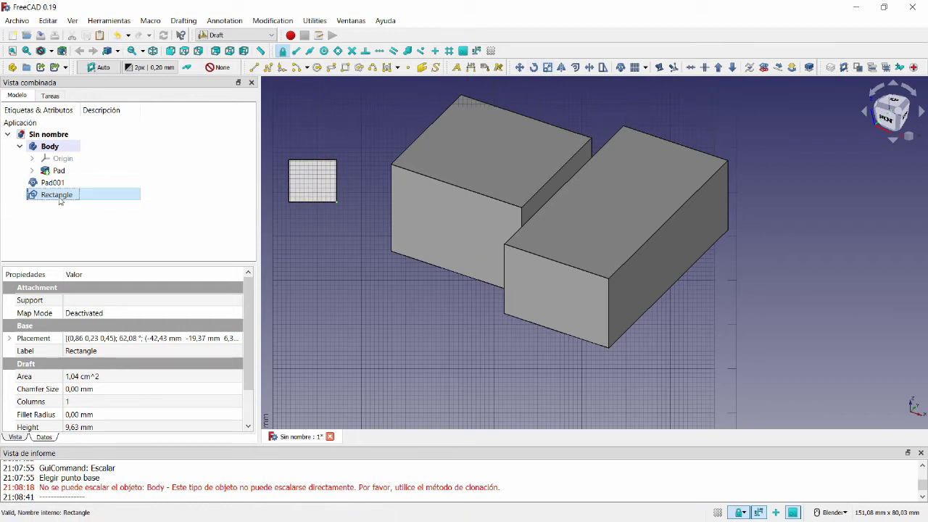
- Scale the rectangle from its corner base point, trying uniform factor 2 then back to 1
{"action": "left_click", "coordinate": [547, 67]}
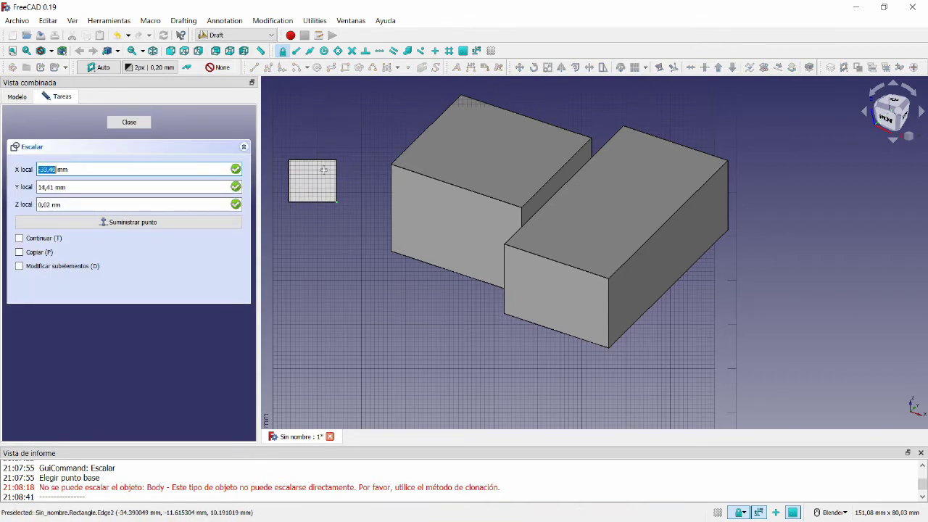
{"action": "scroll", "coordinate": [323, 196], "scroll_direction": "up", "scroll_amount": 3}
{"action": "left_click", "coordinate": [322, 208]}
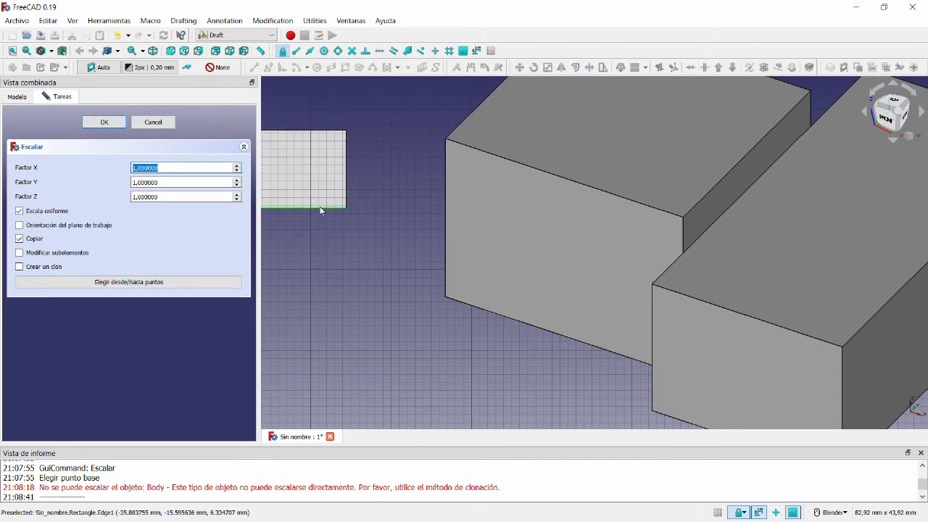
{"action": "type", "text": "2"}
{"action": "key", "text": "Tab"}
{"action": "scroll", "coordinate": [145, 182], "scroll_direction": "down", "scroll_amount": 1}
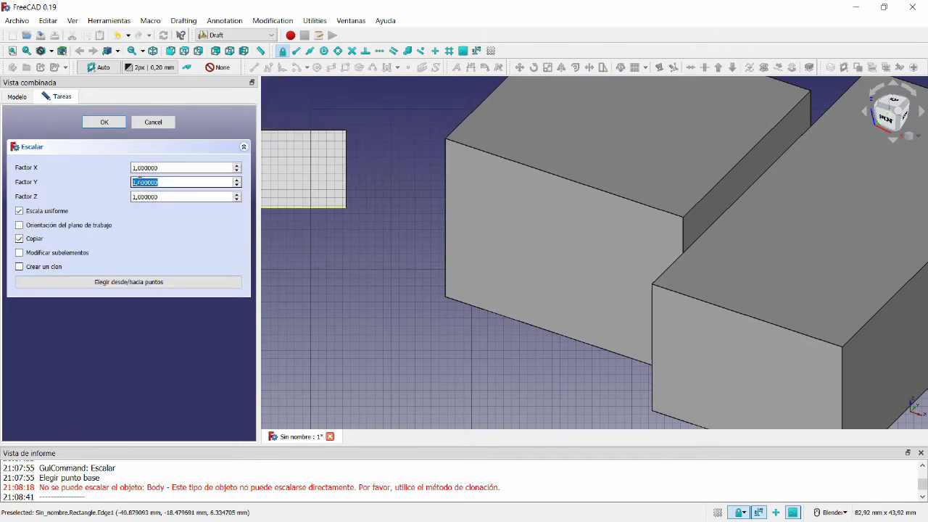
{"action": "scroll", "coordinate": [329, 207], "scroll_direction": "down", "scroll_amount": 1}
{"action": "scroll", "coordinate": [329, 208], "scroll_direction": "down", "scroll_amount": 1}
{"action": "scroll", "coordinate": [329, 206], "scroll_direction": "down", "scroll_amount": 1}
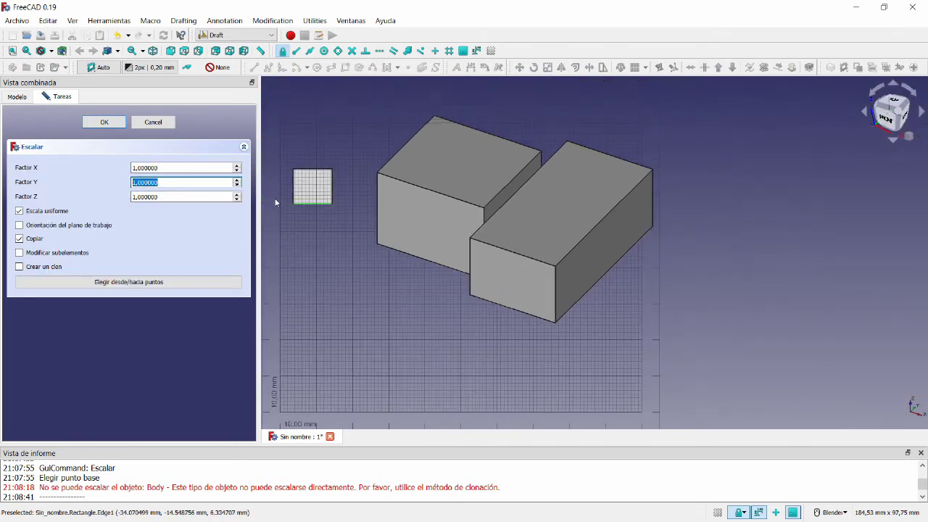
{"action": "scroll", "coordinate": [270, 194], "scroll_direction": "up", "scroll_amount": 5}
{"action": "scroll", "coordinate": [372, 93], "scroll_direction": "up", "scroll_amount": 3}
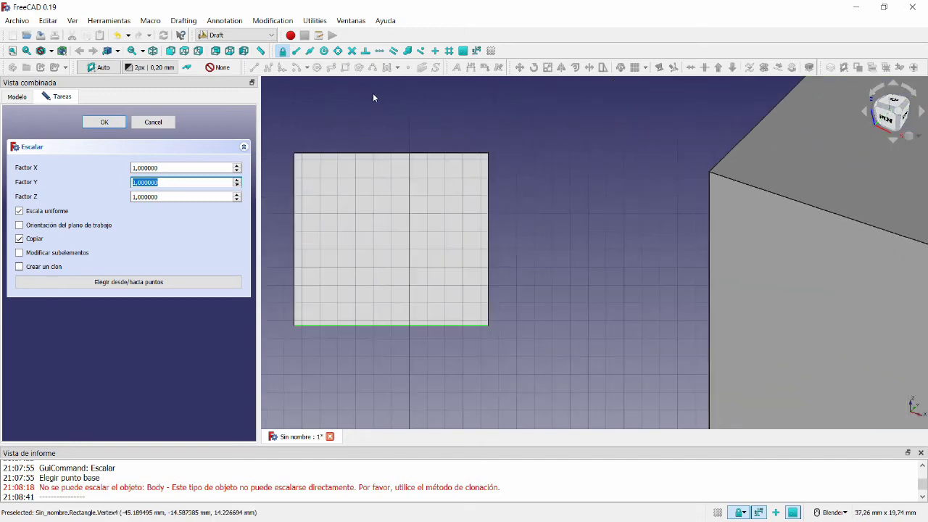
{"action": "scroll", "coordinate": [372, 93], "scroll_direction": "down", "scroll_amount": 1}
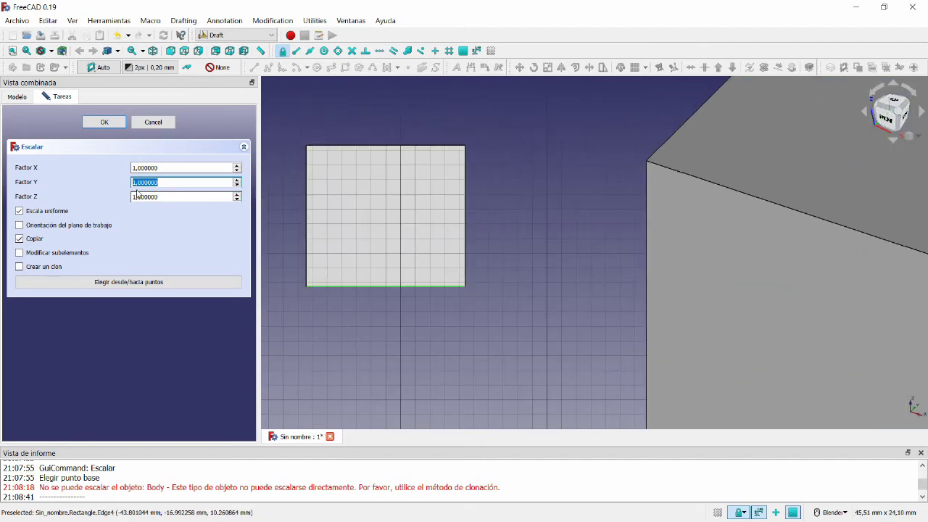
{"action": "key", "text": "Up"}
{"action": "key", "text": "Down"}
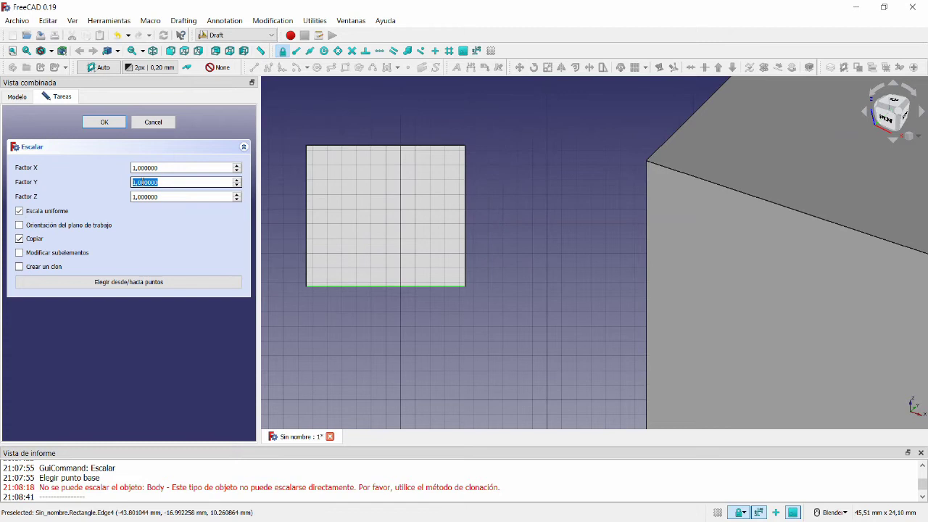
- Test the Copiar and Escala uniforme options and X/Y factors, leaving both options on
{"action": "left_click", "coordinate": [19, 239]}
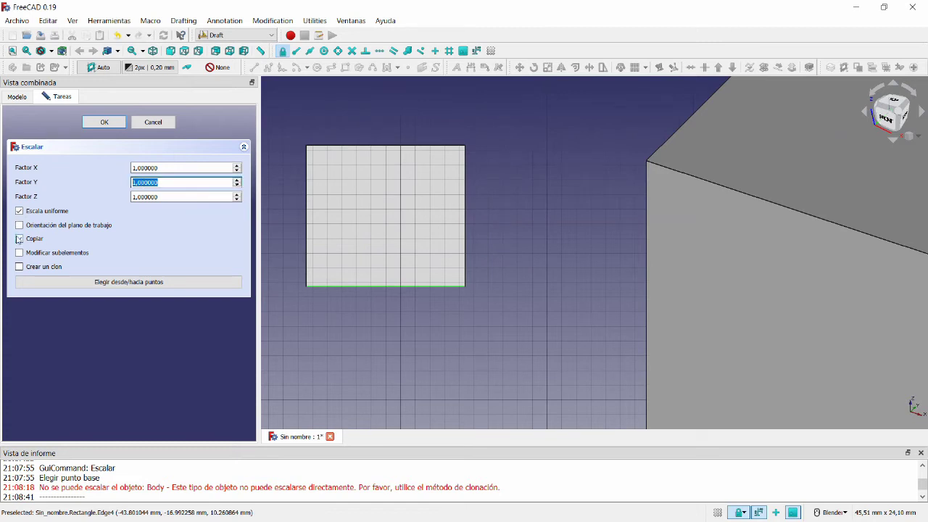
{"action": "left_click", "coordinate": [20, 240]}
{"action": "left_click", "coordinate": [19, 211]}
{"action": "left_click", "coordinate": [145, 167]}
{"action": "key", "text": "Up"}
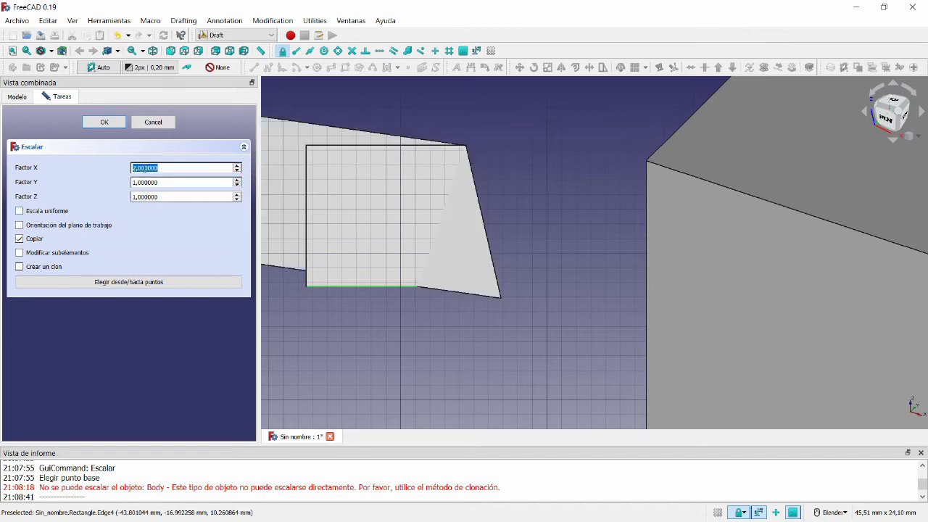
{"action": "key", "text": "Down"}
{"action": "left_click", "coordinate": [145, 182]}
{"action": "key", "text": "Up"}
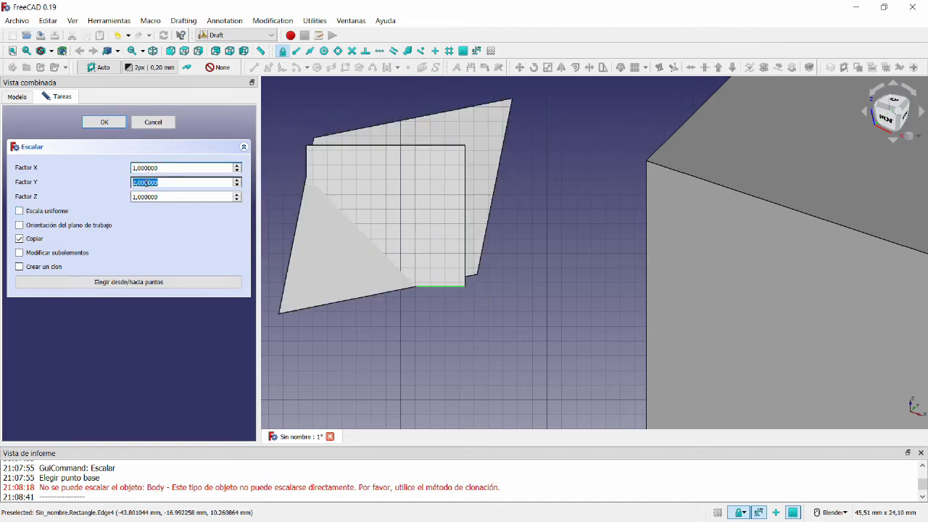
{"action": "key", "text": "Down"}
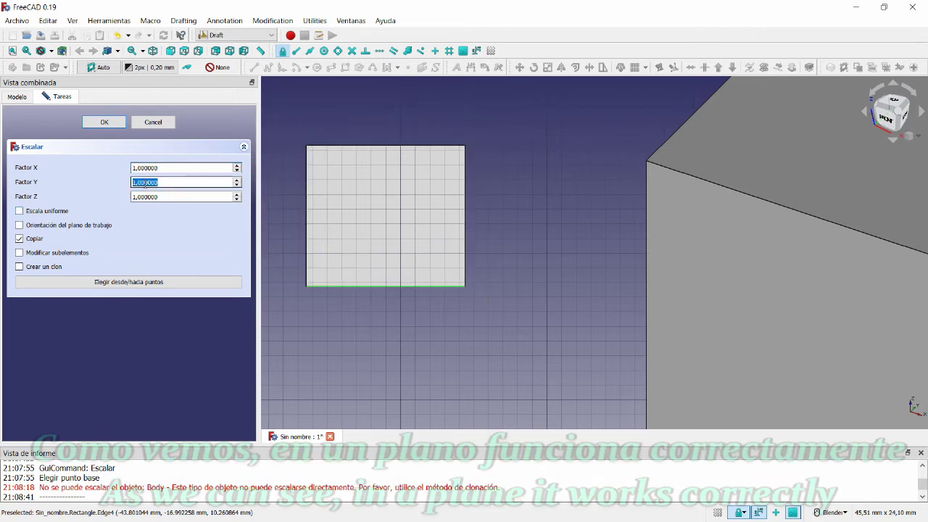
{"action": "left_click", "coordinate": [20, 211]}
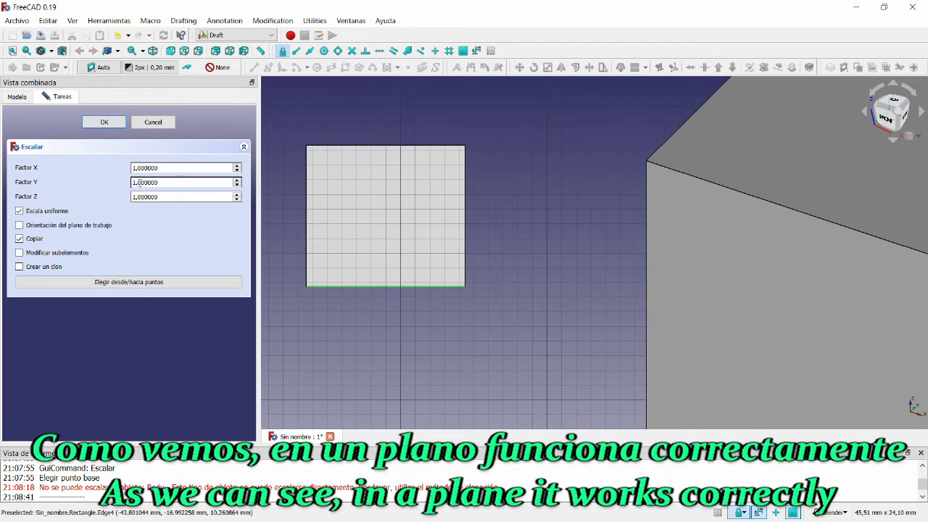
- Set the uniform factor to 1,1 and apply to create Rectangle001
{"action": "left_click_drag", "start_coordinate": [135, 182], "coordinate": [141, 182]}
{"action": "type", "text": "1"}
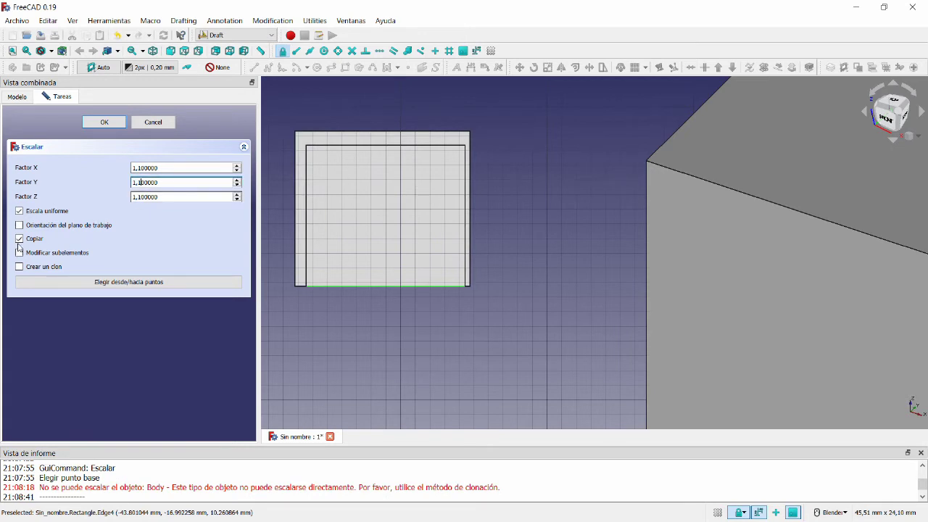
{"action": "left_click", "coordinate": [101, 126]}
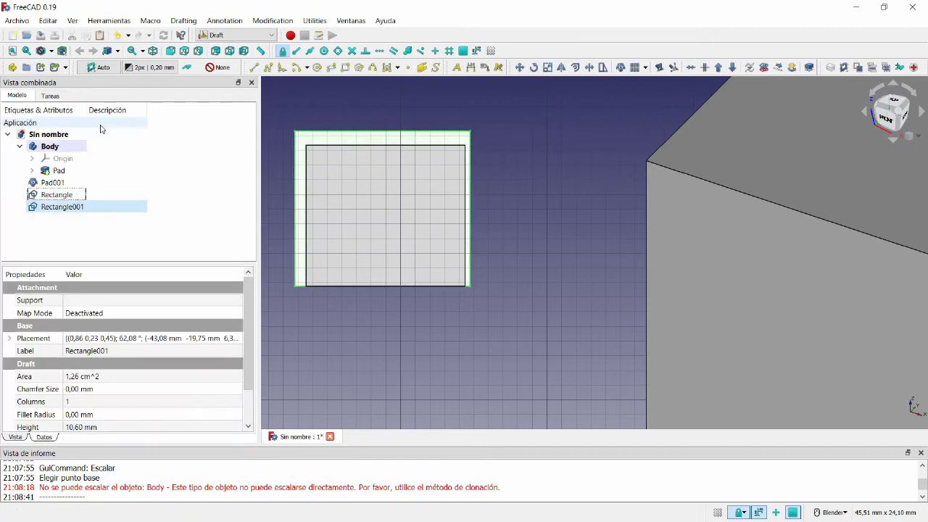
- Expand Rectangle001's Placement position values and begin editing its y coordinate
{"action": "right_click", "coordinate": [68, 208]}
{"action": "key", "text": "Escape"}
{"action": "scroll", "coordinate": [316, 240], "scroll_direction": "down", "scroll_amount": 4}
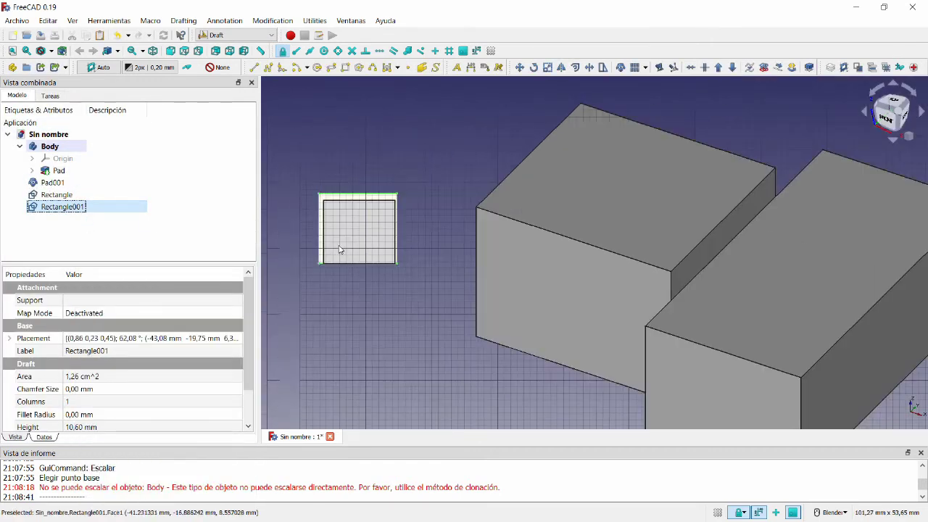
{"action": "right_click", "coordinate": [80, 209]}
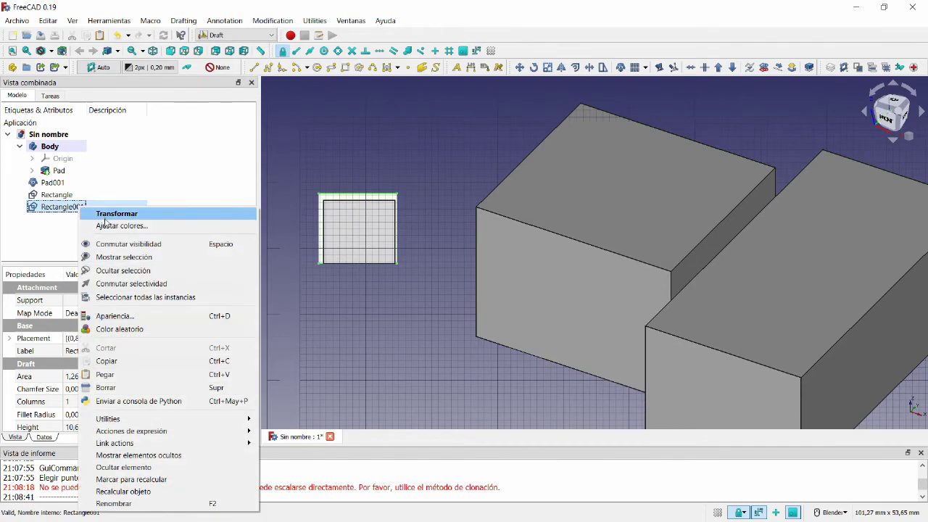
{"action": "key", "text": "Escape"}
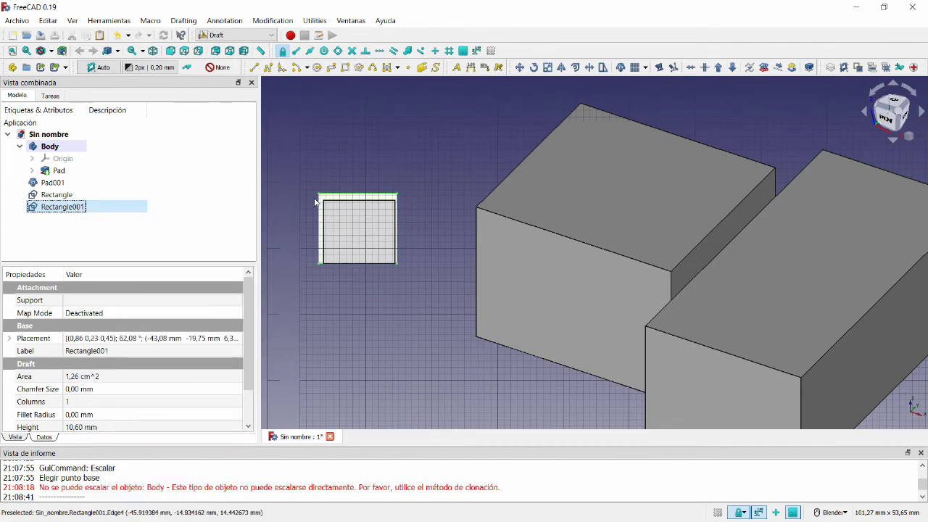
{"action": "left_click", "coordinate": [9, 339]}
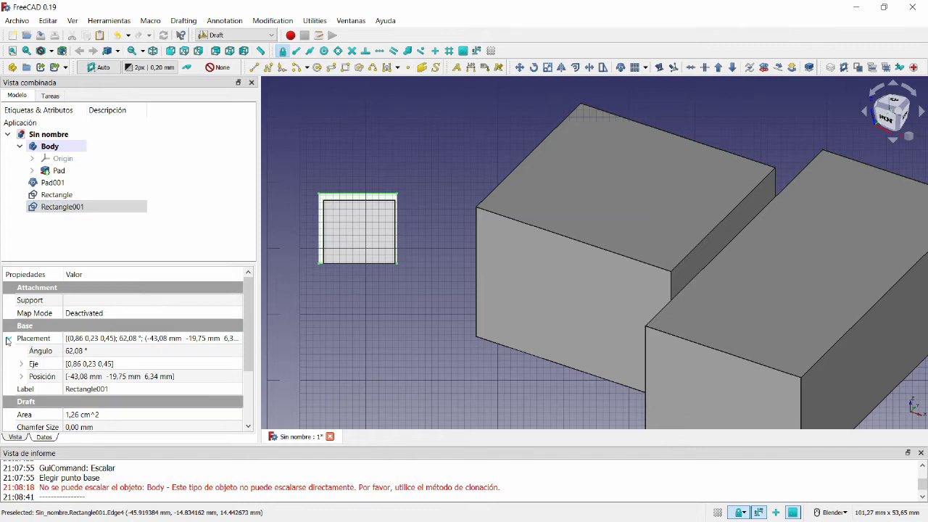
{"action": "left_click", "coordinate": [24, 377]}
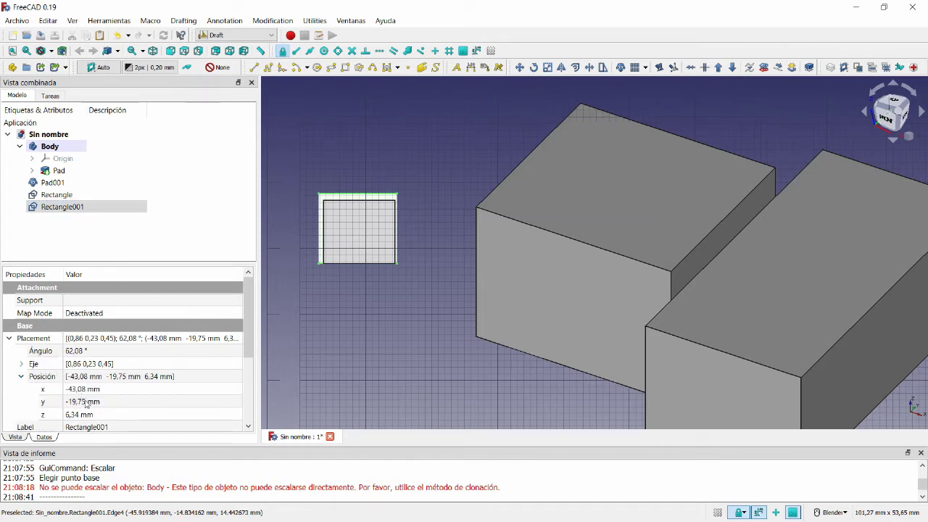
{"action": "left_click", "coordinate": [87, 403]}
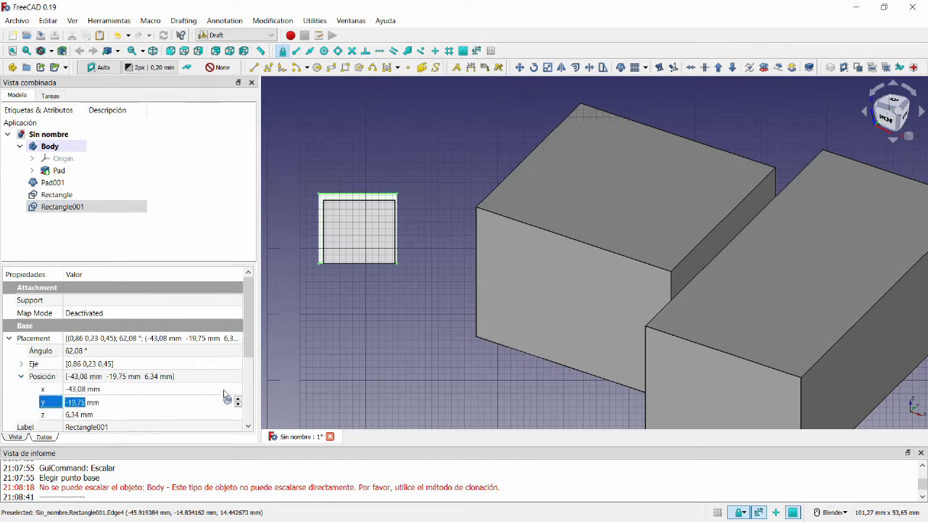
- Set Rectangle001's y position to 1,25 mm, then view the model isometrically
{"action": "scroll", "coordinate": [186, 408], "scroll_direction": "up", "scroll_amount": 2}
{"action": "scroll", "coordinate": [187, 405], "scroll_direction": "up", "scroll_amount": 4}
{"action": "scroll", "coordinate": [190, 404], "scroll_direction": "up", "scroll_amount": 6}
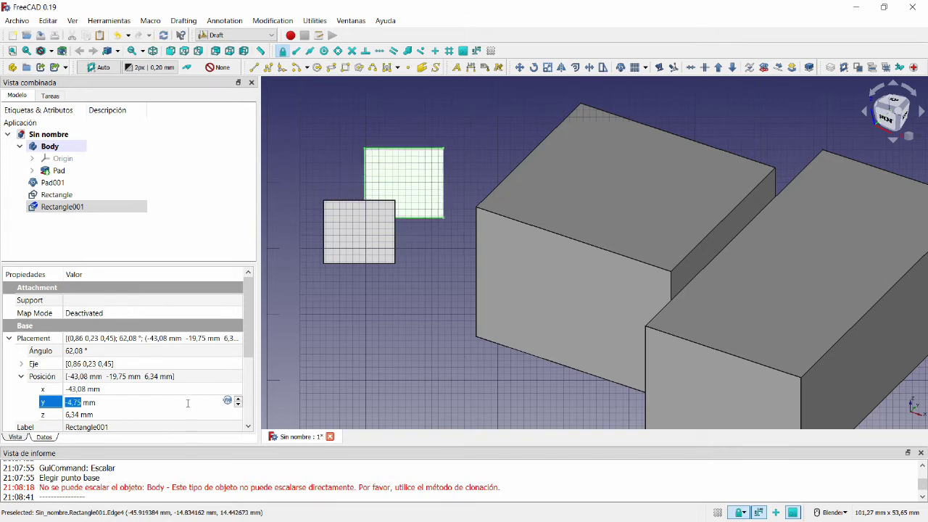
{"action": "scroll", "coordinate": [194, 399], "scroll_direction": "up", "scroll_amount": 3}
{"action": "scroll", "coordinate": [164, 403], "scroll_direction": "up", "scroll_amount": 3}
{"action": "scroll", "coordinate": [163, 403], "scroll_direction": "up", "scroll_amount": 3}
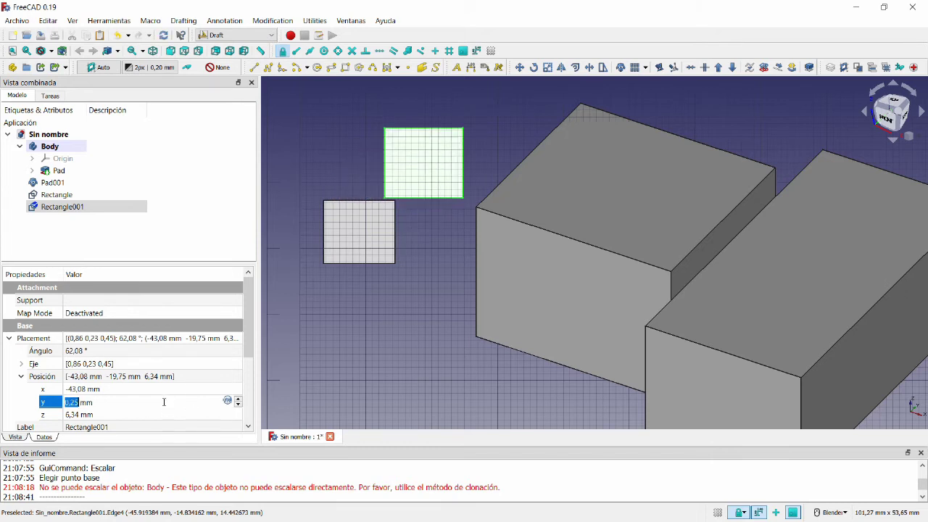
{"action": "left_click", "coordinate": [337, 353]}
{"action": "key", "text": "0"}
{"action": "left_click_drag", "start_coordinate": [40, 487], "coordinate": [499, 492]}
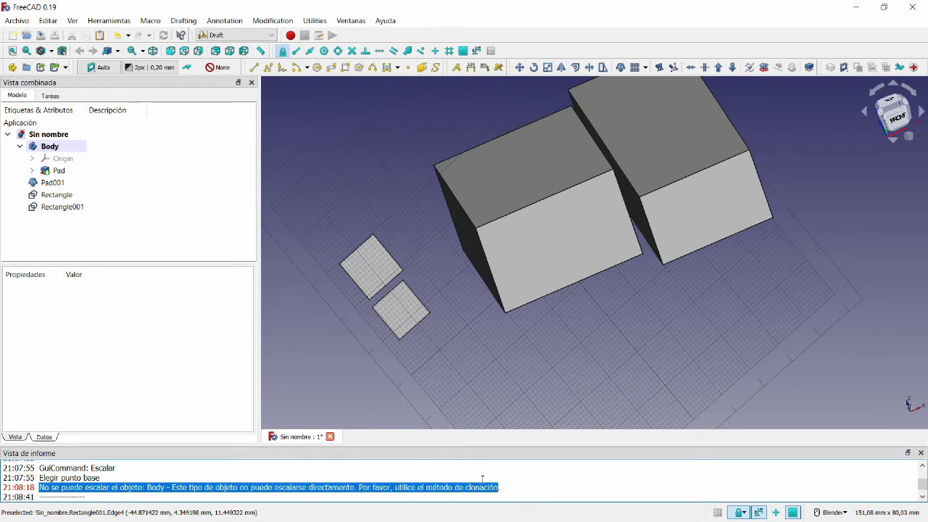
- Select Pad001 in the Model tree to display its placement values
{"action": "left_click", "coordinate": [56, 182]}
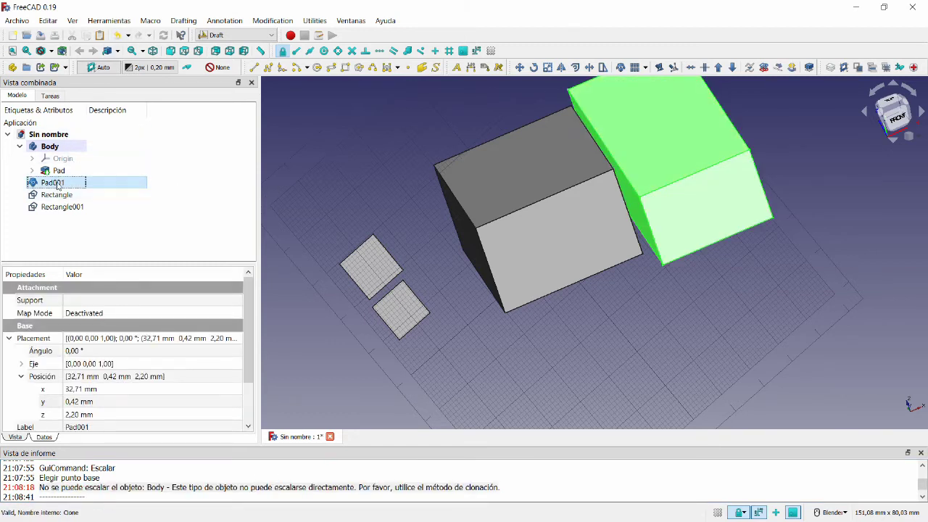
- In Part Design, create Body001 as a clone of Pad001 beside the original Body
{"action": "left_click", "coordinate": [236, 35]}
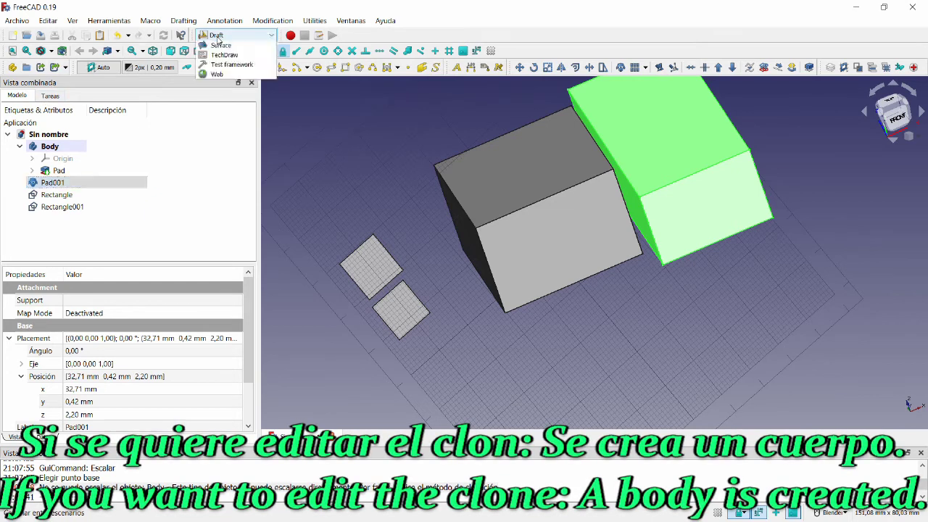
{"action": "left_click", "coordinate": [226, 142]}
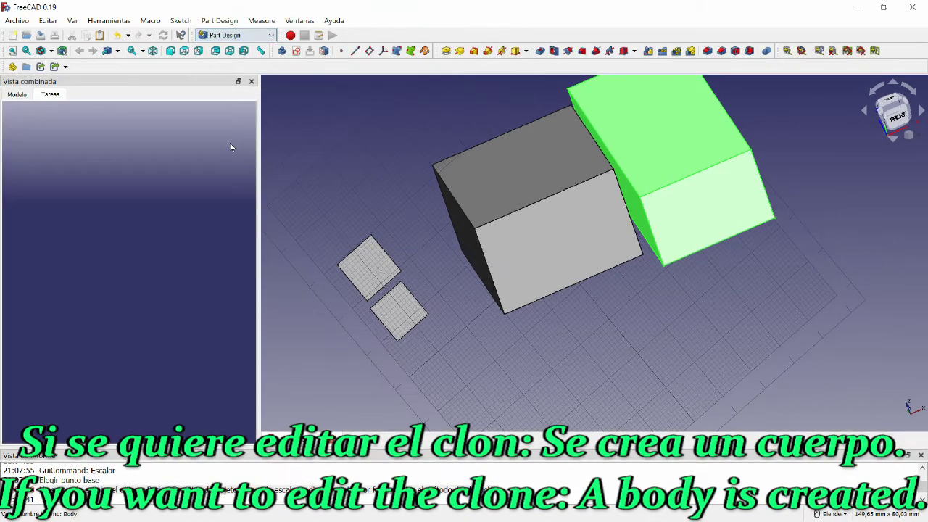
{"action": "left_click", "coordinate": [16, 94]}
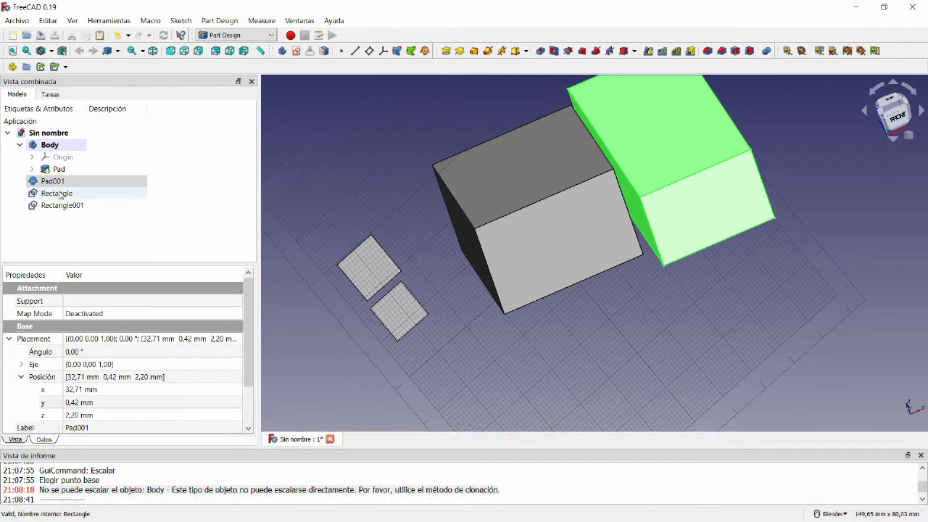
{"action": "left_click", "coordinate": [282, 51]}
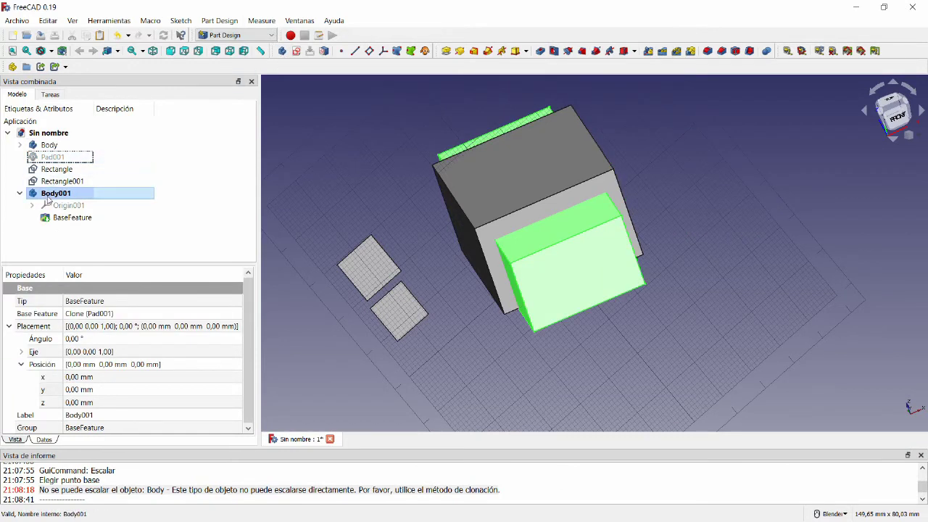
{"action": "left_click", "coordinate": [51, 158]}
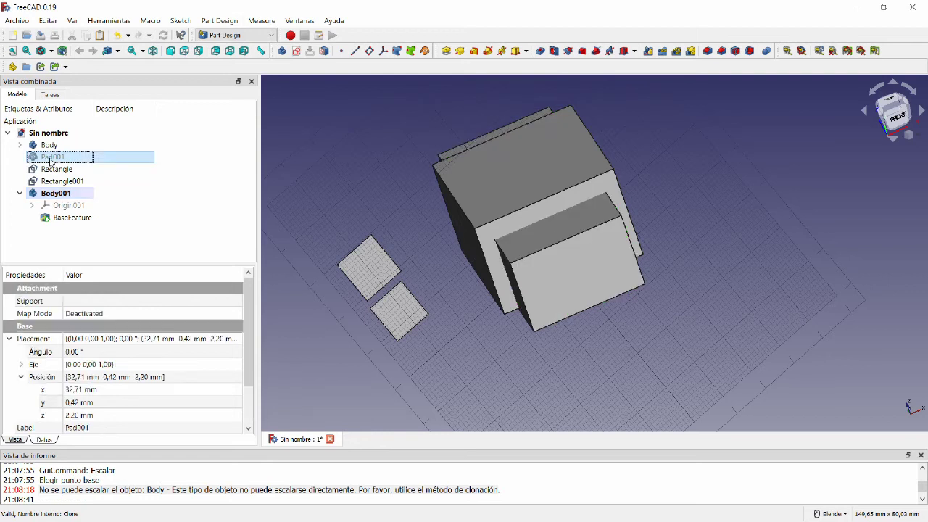
{"action": "left_click", "coordinate": [55, 146]}
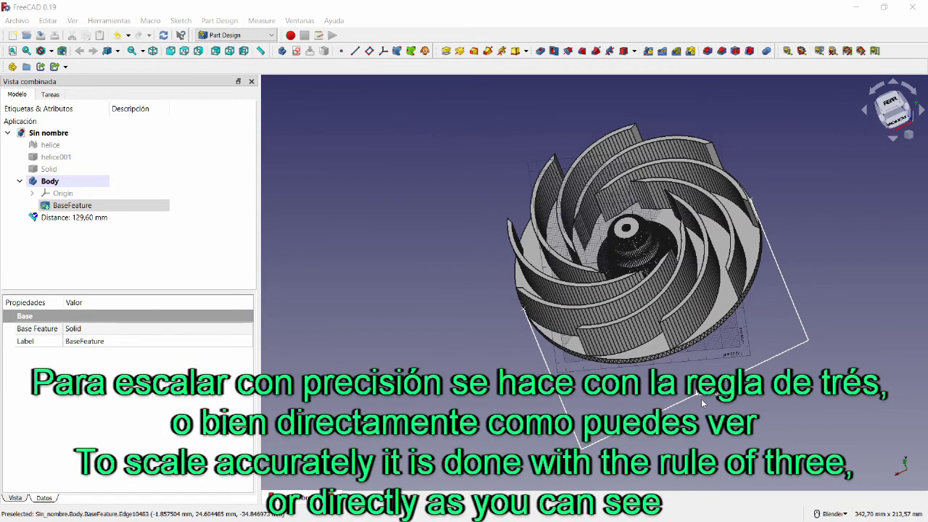
- Switch to the Draft workbench and view the impeller from top, right, rear and front
{"action": "left_click", "coordinate": [216, 33]}
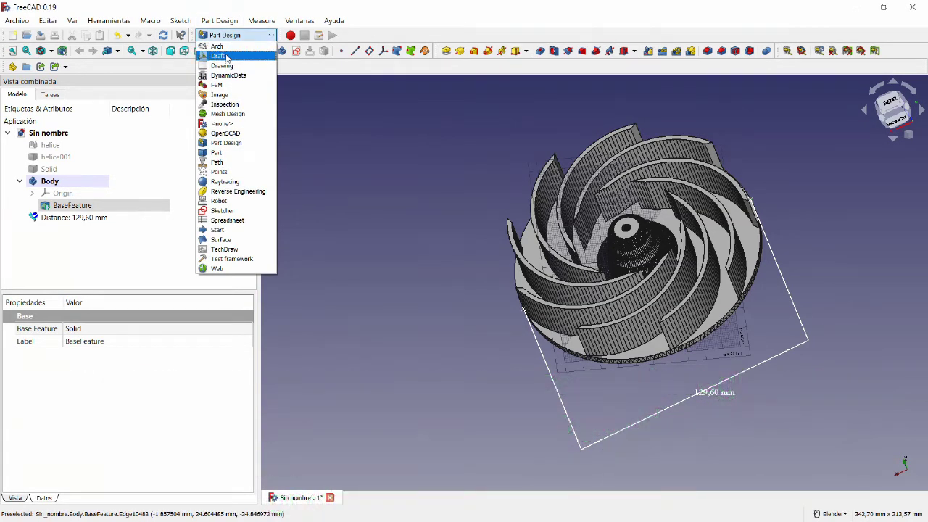
{"action": "left_click", "coordinate": [220, 56]}
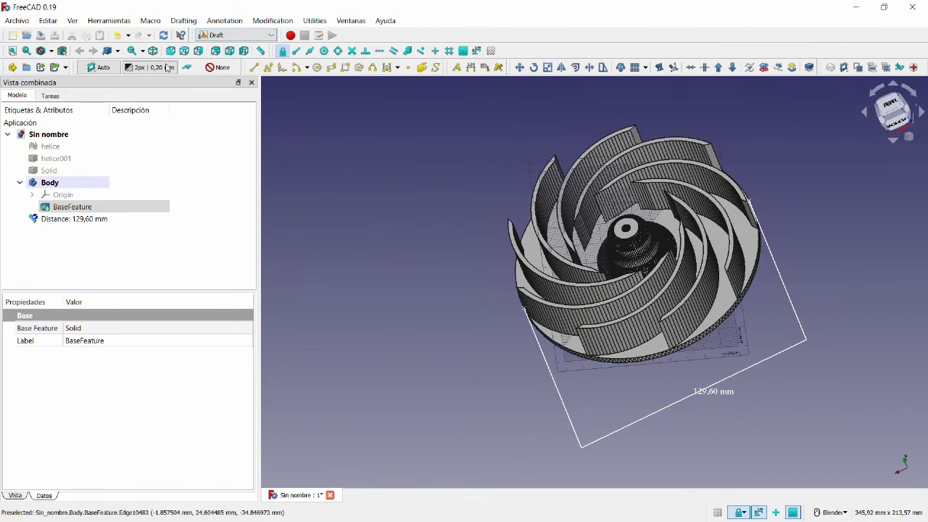
{"action": "left_click", "coordinate": [185, 51]}
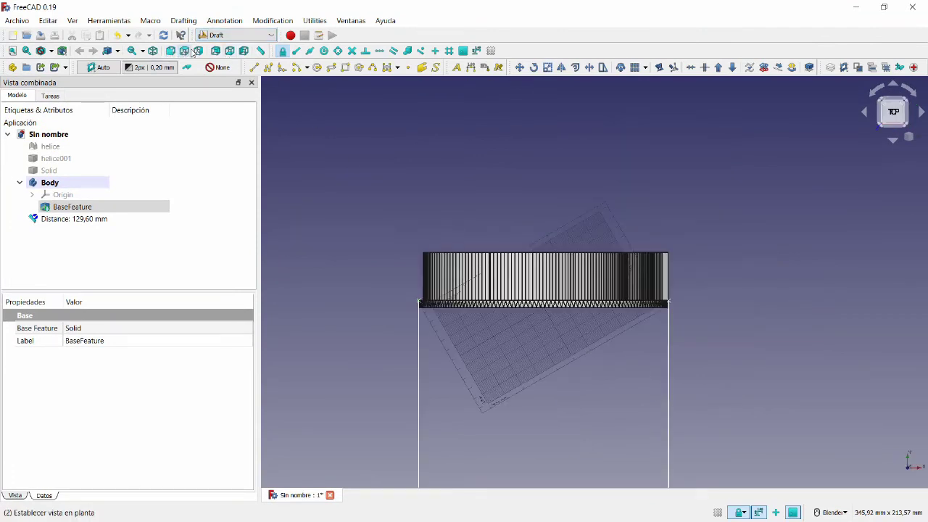
{"action": "left_click", "coordinate": [197, 50]}
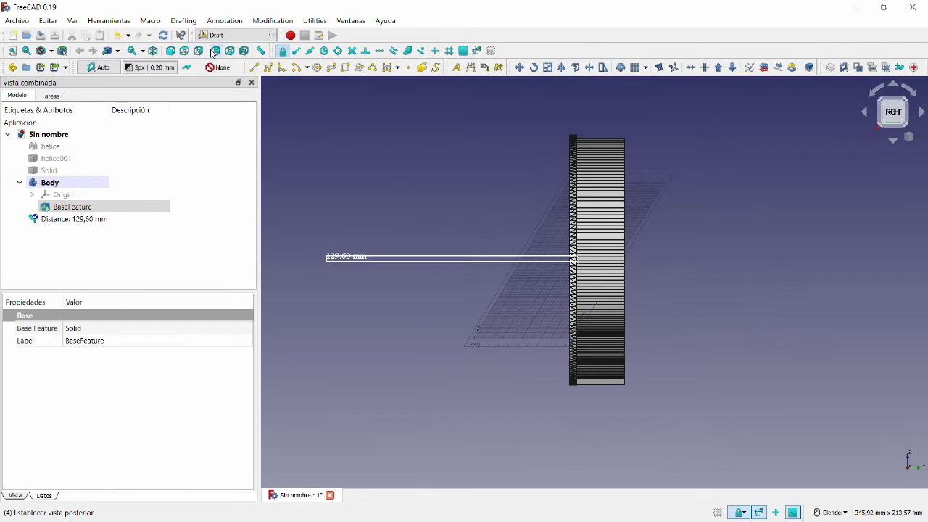
{"action": "left_click", "coordinate": [213, 54]}
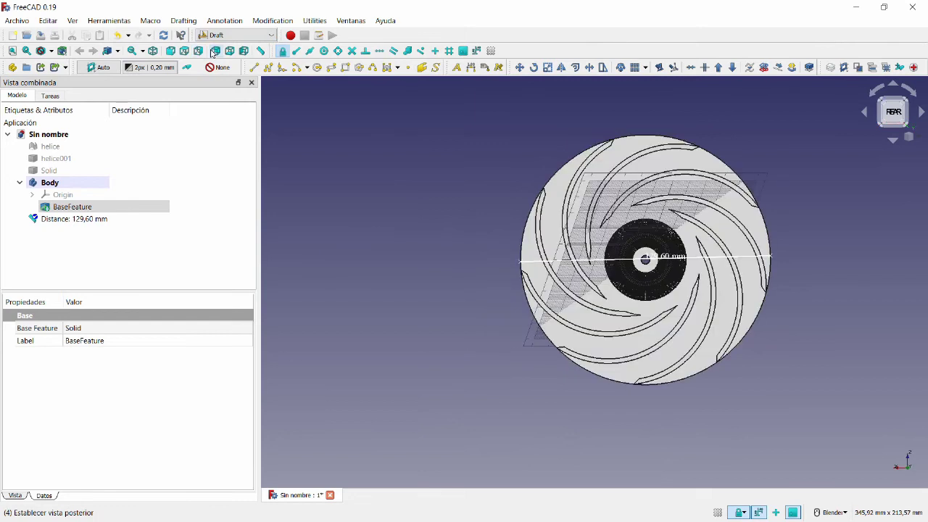
{"action": "left_click", "coordinate": [170, 54]}
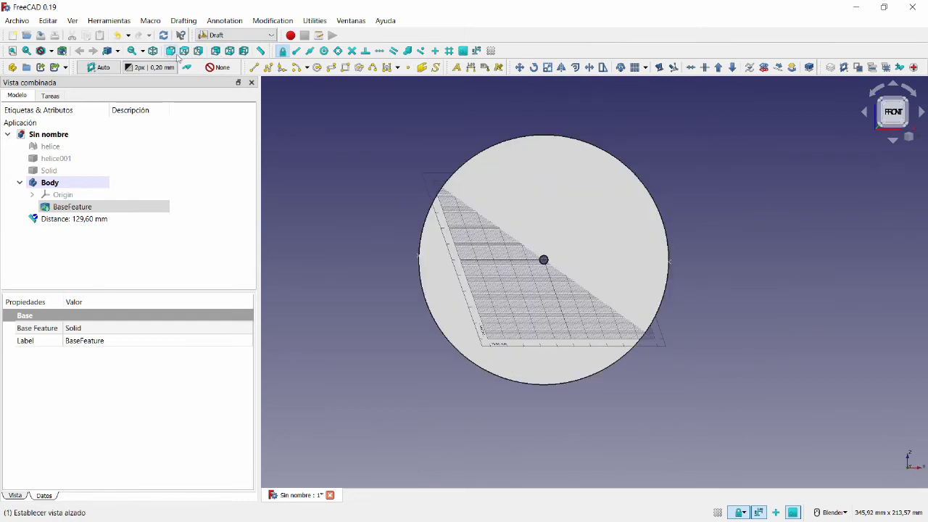
- Draw a Draft circle centred on the impeller axis with a 77 mm radius past the rim
{"action": "left_click", "coordinate": [318, 68]}
{"action": "scroll", "coordinate": [543, 257], "scroll_direction": "up", "scroll_amount": 4}
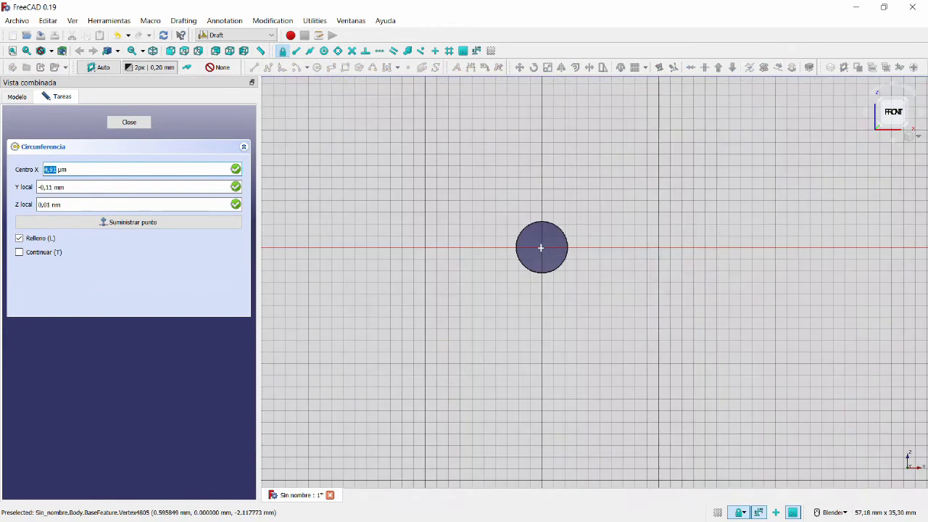
{"action": "left_click", "coordinate": [542, 255]}
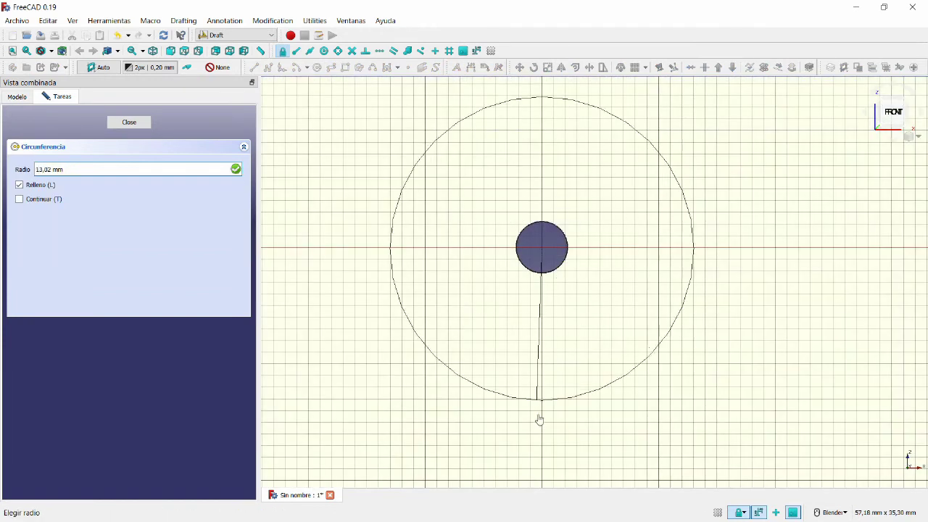
{"action": "scroll", "coordinate": [538, 426], "scroll_direction": "down", "scroll_amount": 1}
{"action": "scroll", "coordinate": [537, 432], "scroll_direction": "down", "scroll_amount": 3}
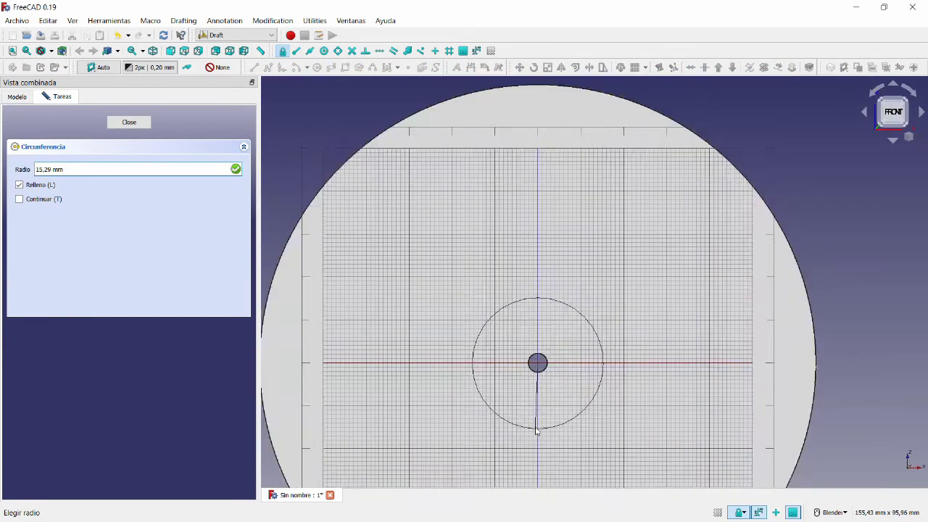
{"action": "scroll", "coordinate": [536, 432], "scroll_direction": "down", "scroll_amount": 3}
{"action": "scroll", "coordinate": [537, 433], "scroll_direction": "down", "scroll_amount": 1}
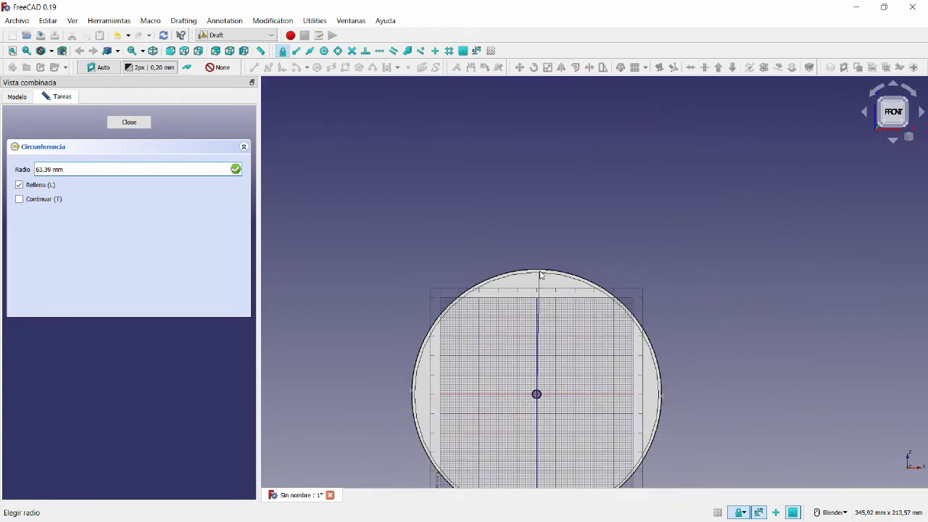
{"action": "scroll", "coordinate": [540, 276], "scroll_direction": "up", "scroll_amount": 1}
{"action": "scroll", "coordinate": [537, 272], "scroll_direction": "up", "scroll_amount": 1}
{"action": "scroll", "coordinate": [533, 276], "scroll_direction": "up", "scroll_amount": 2}
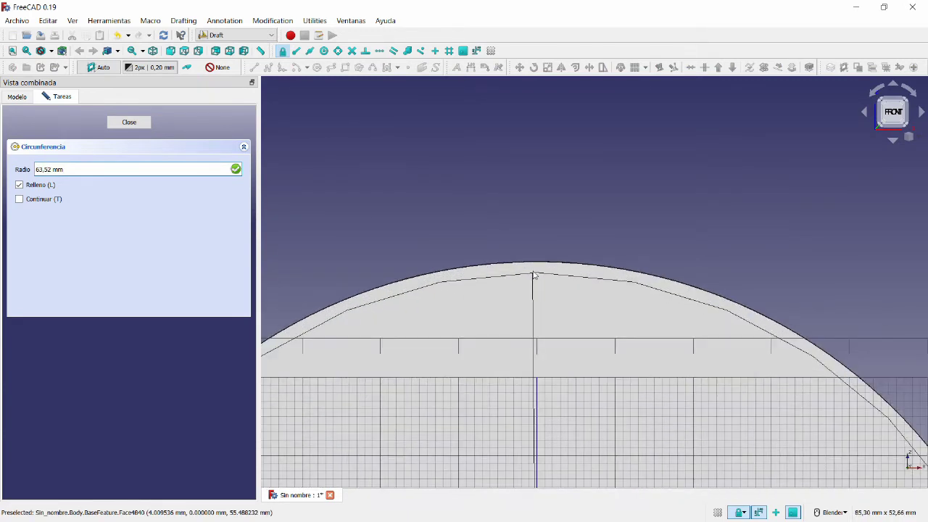
{"action": "scroll", "coordinate": [533, 275], "scroll_direction": "down", "scroll_amount": 1}
{"action": "scroll", "coordinate": [534, 276], "scroll_direction": "down", "scroll_amount": 2}
{"action": "scroll", "coordinate": [534, 276], "scroll_direction": "up", "scroll_amount": 1}
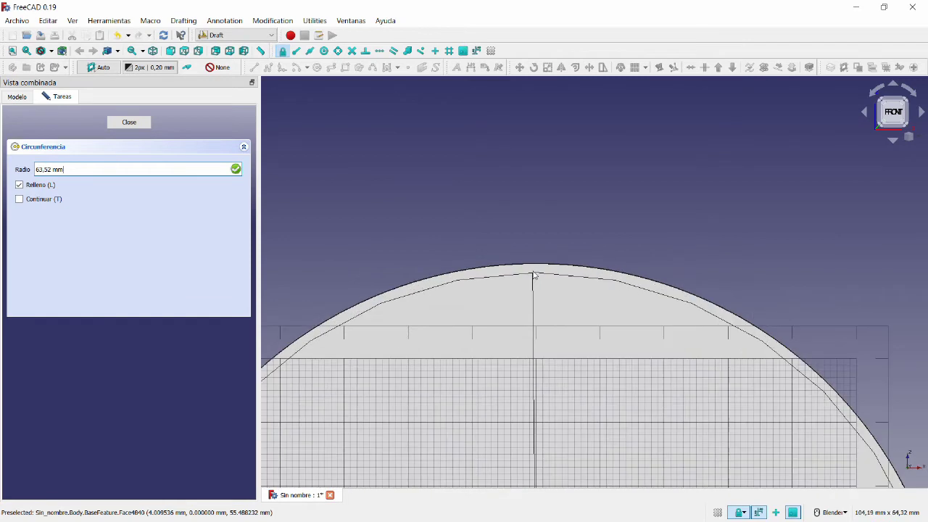
{"action": "left_click", "coordinate": [534, 192]}
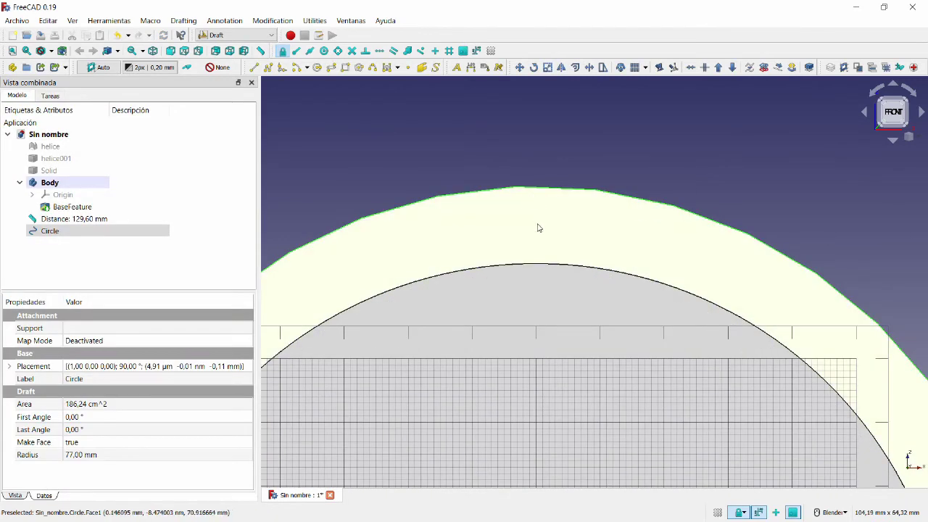
- Change the Circle's Radius property to 100 mm, giving a 314,16 cm² area
{"action": "scroll", "coordinate": [537, 227], "scroll_direction": "down", "scroll_amount": 5}
{"action": "scroll", "coordinate": [580, 305], "scroll_direction": "down", "scroll_amount": 3}
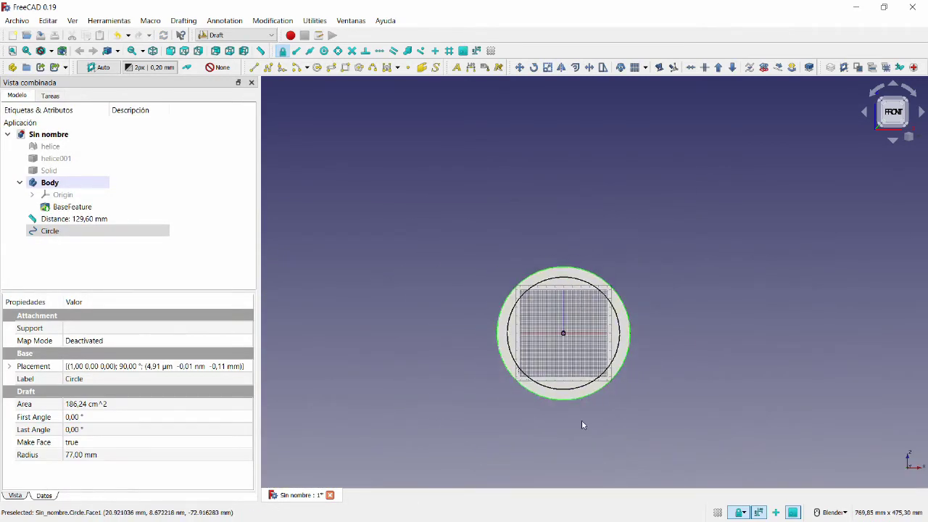
{"action": "scroll", "coordinate": [581, 424], "scroll_direction": "up", "scroll_amount": 2}
{"action": "scroll", "coordinate": [581, 423], "scroll_direction": "up", "scroll_amount": 2}
{"action": "right_click", "coordinate": [446, 355]}
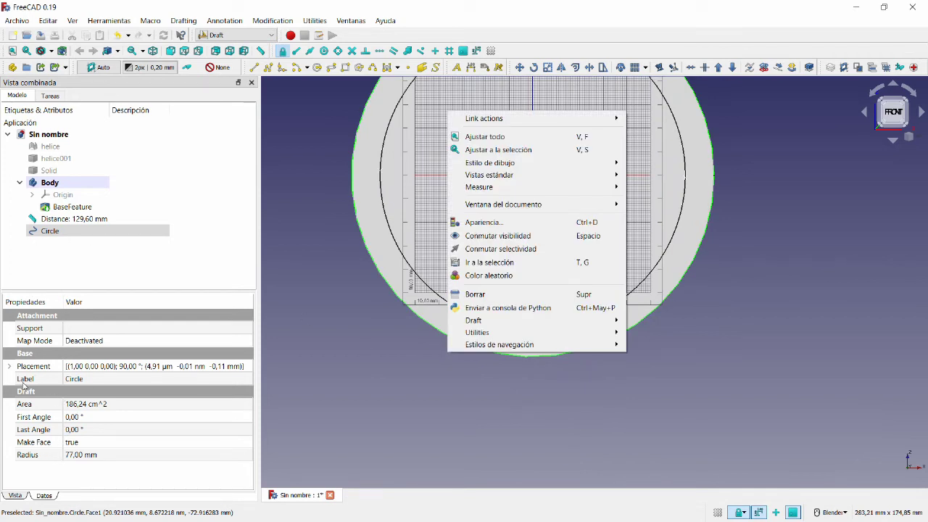
{"action": "left_click", "coordinate": [10, 367]}
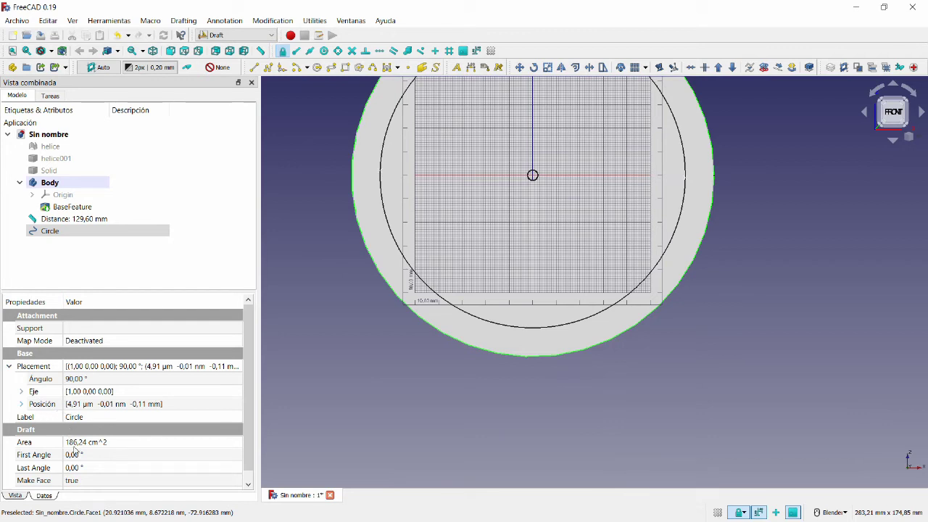
{"action": "scroll", "coordinate": [75, 444], "scroll_direction": "down", "scroll_amount": 1}
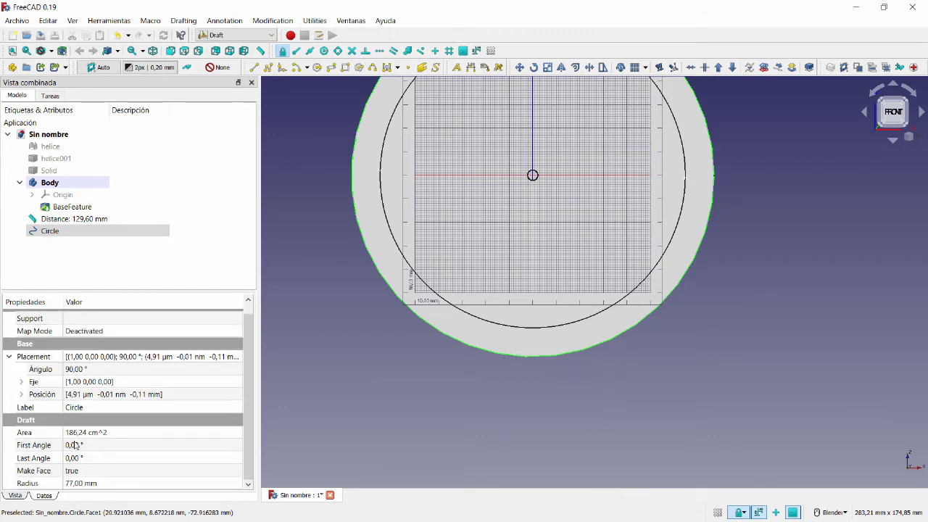
{"action": "left_click", "coordinate": [85, 484]}
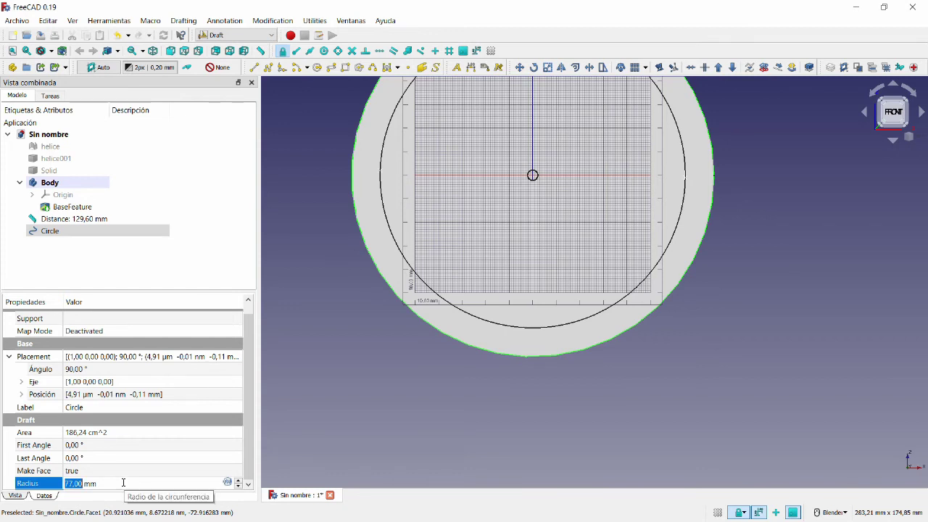
{"action": "type", "text": "2"}
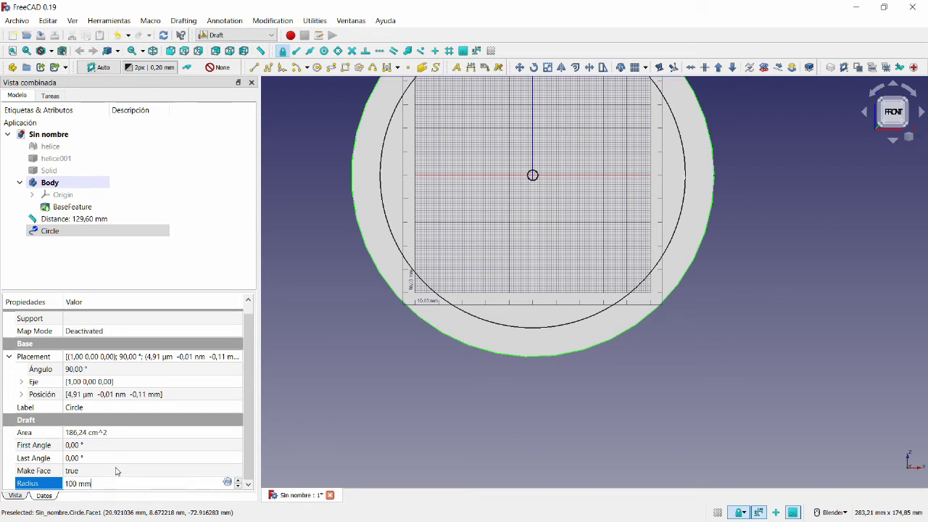
{"action": "left_click", "coordinate": [116, 471]}
{"action": "scroll", "coordinate": [321, 362], "scroll_direction": "down", "scroll_amount": 3}
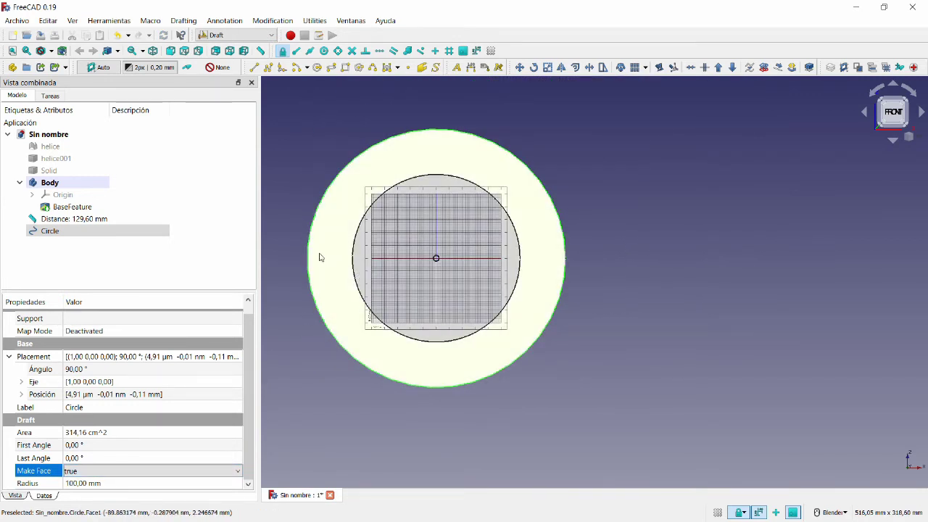
{"action": "scroll", "coordinate": [290, 246], "scroll_direction": "down", "scroll_amount": 1}
{"action": "scroll", "coordinate": [290, 246], "scroll_direction": "up", "scroll_amount": 3}
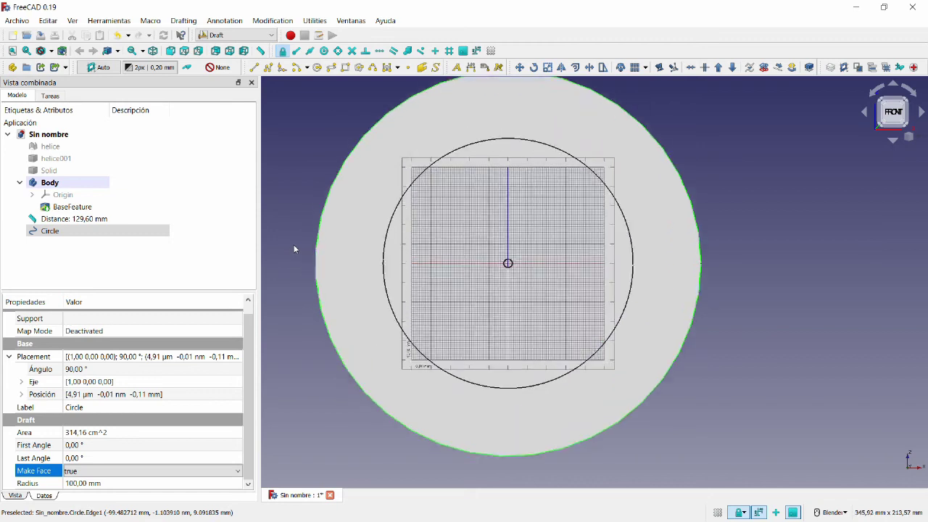
{"action": "scroll", "coordinate": [293, 246], "scroll_direction": "up", "scroll_amount": 1}
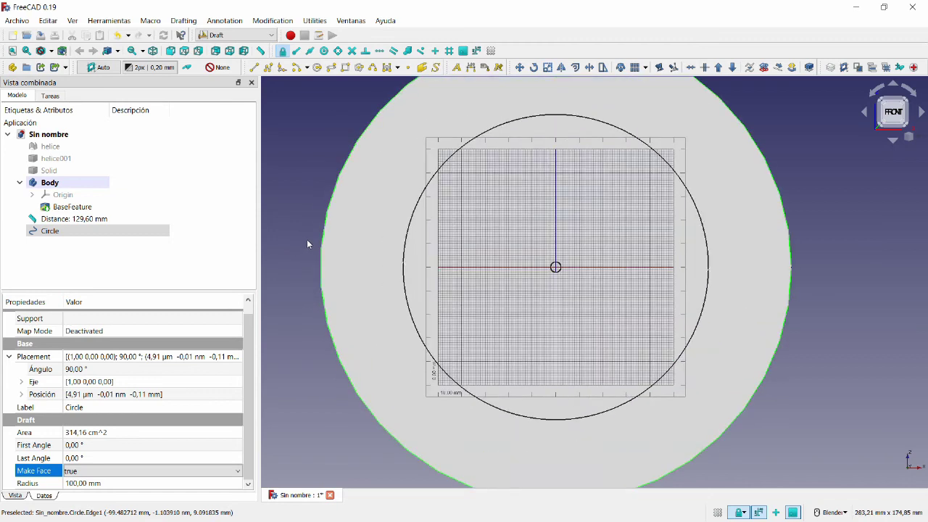
- Expand the Circle's position values, leave y at -0,01 and enter an x of 5,91 µm
{"action": "left_click", "coordinate": [22, 394]}
{"action": "left_click", "coordinate": [85, 422]}
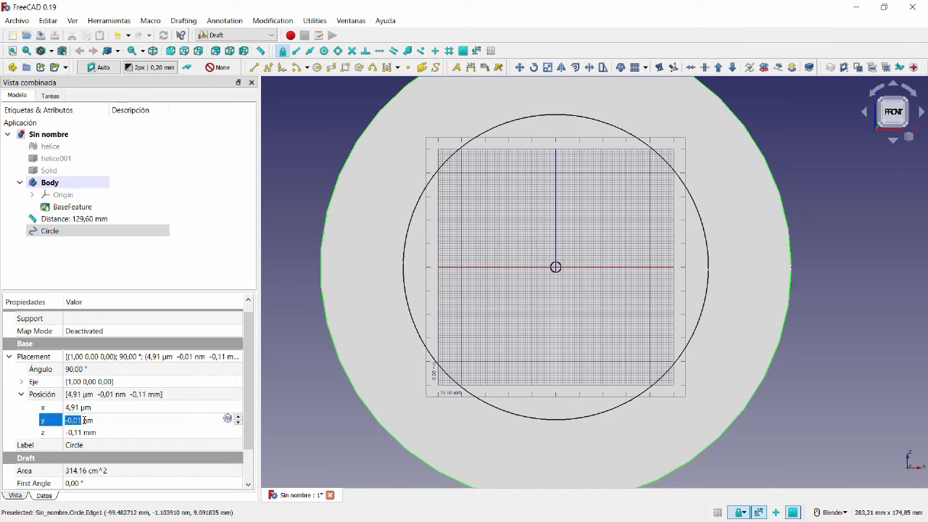
{"action": "left_click", "coordinate": [238, 418]}
{"action": "left_click", "coordinate": [237, 425]}
{"action": "left_click", "coordinate": [107, 408]}
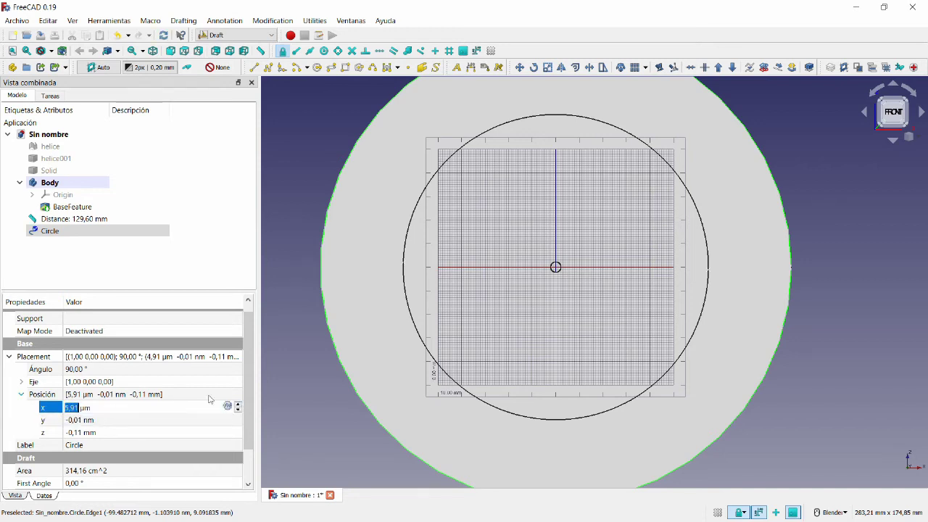
{"action": "left_click", "coordinate": [51, 231]}
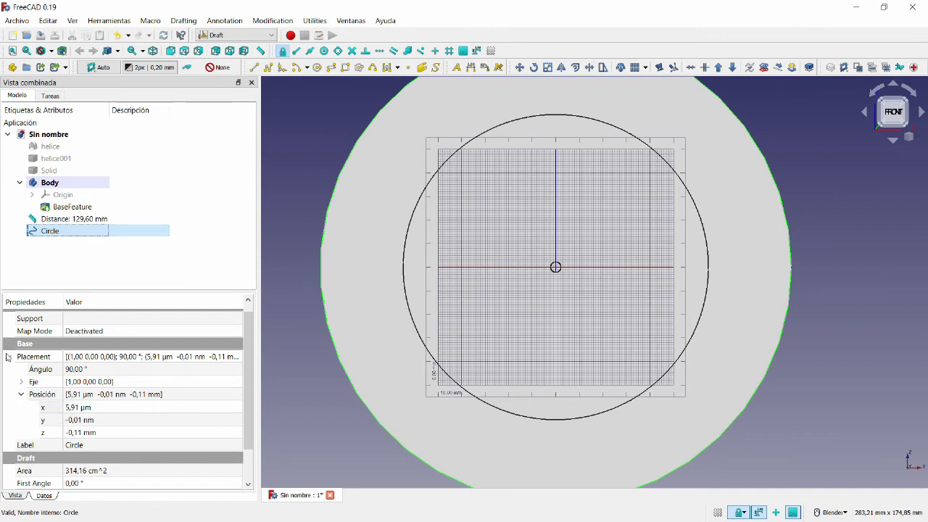
{"action": "left_click", "coordinate": [8, 357]}
{"action": "left_click", "coordinate": [9, 367]}
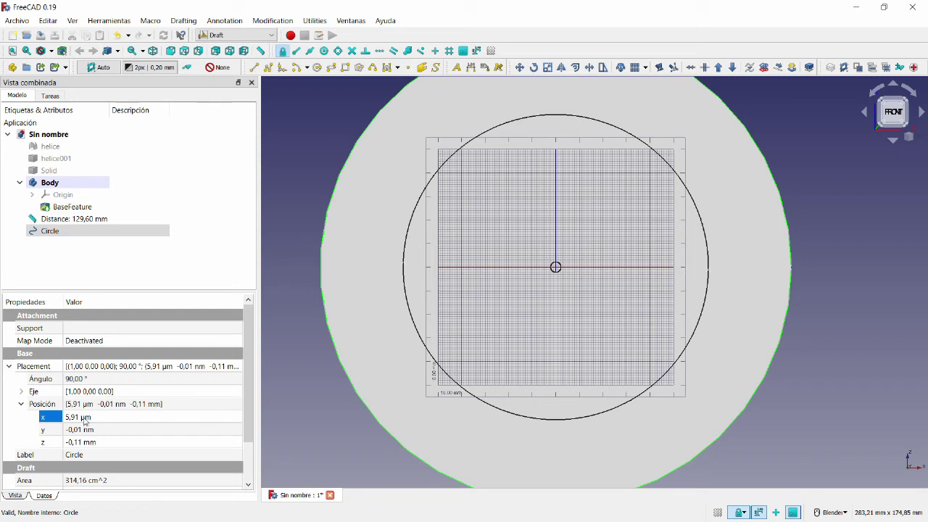
- Switch the x unit to mm and step the Circle's x position up to 34,91 mm
{"action": "left_click", "coordinate": [87, 417]}
{"action": "double_click", "coordinate": [89, 418]}
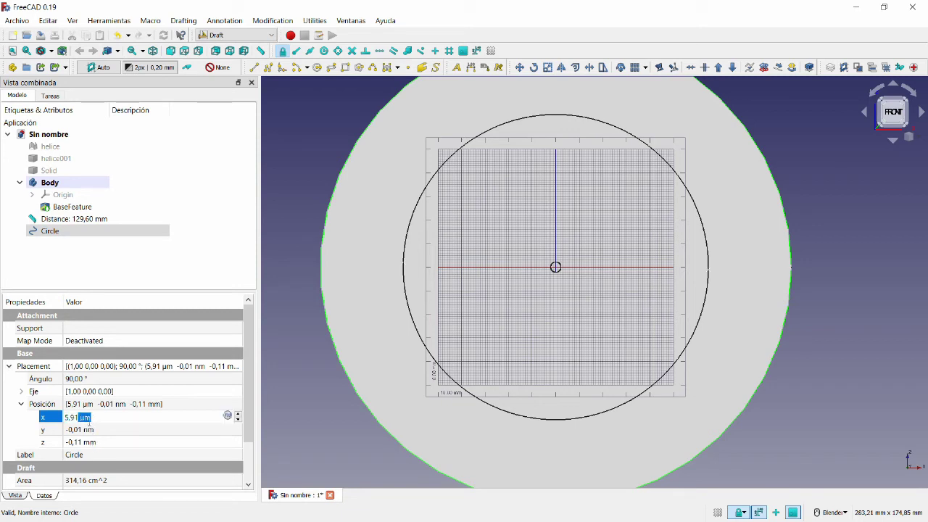
{"action": "type", "text": "mm"}
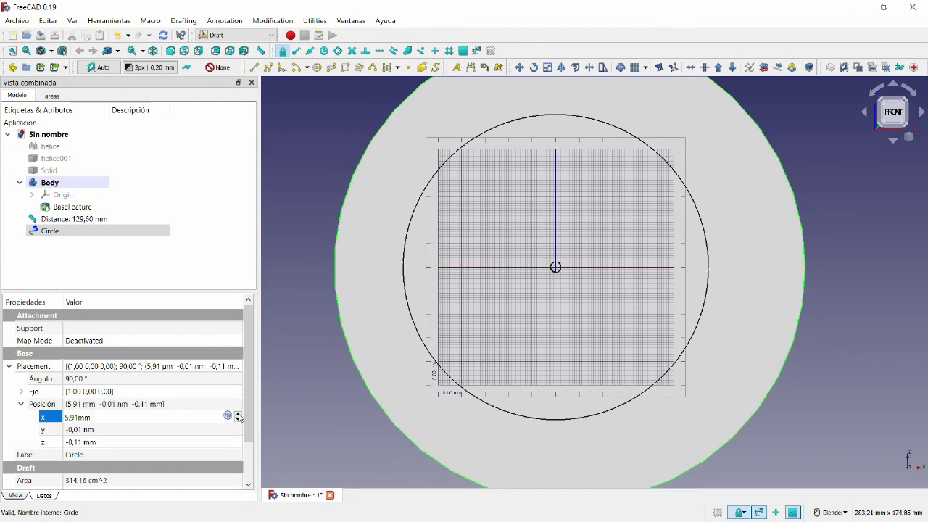
{"action": "left_click", "coordinate": [239, 415]}
{"action": "left_click", "coordinate": [239, 415]}
{"action": "left_click", "coordinate": [239, 415]}
{"action": "left_click", "coordinate": [239, 414]}
{"action": "left_click", "coordinate": [238, 414]}
{"action": "left_click", "coordinate": [239, 415]}
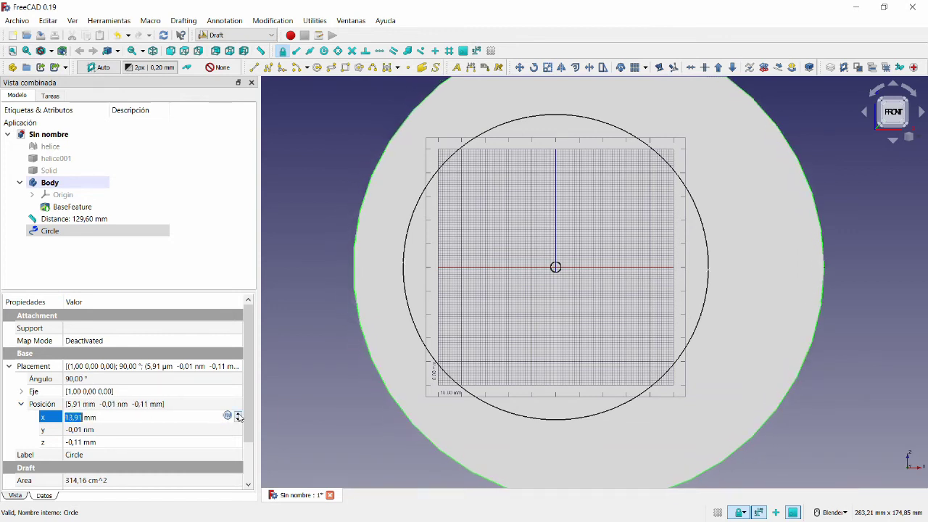
{"action": "left_click", "coordinate": [238, 415]}
{"action": "left_click", "coordinate": [238, 415]}
{"action": "left_click", "coordinate": [239, 415]}
{"action": "left_click", "coordinate": [238, 415]}
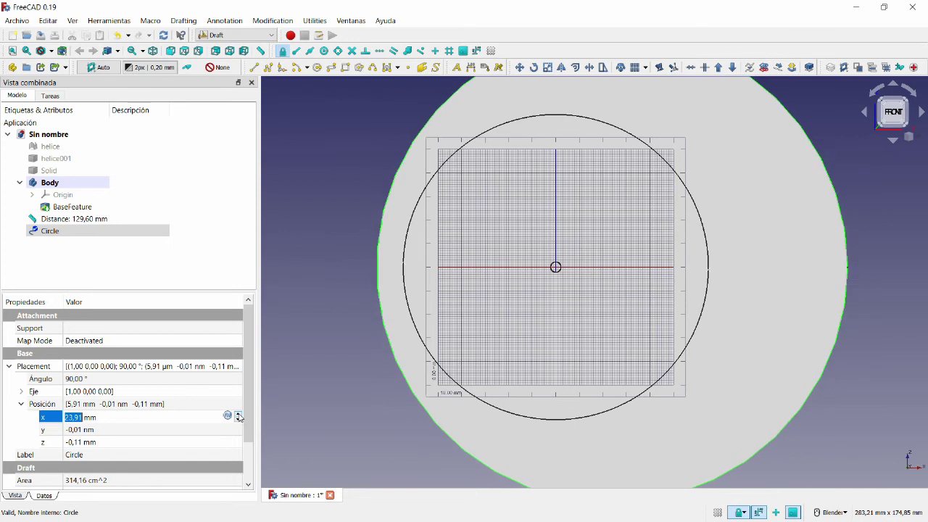
{"action": "left_click", "coordinate": [238, 414]}
{"action": "left_click", "coordinate": [239, 415]}
{"action": "left_click", "coordinate": [238, 415]}
{"action": "left_click", "coordinate": [238, 415]}
{"action": "left_click", "coordinate": [238, 414]}
{"action": "left_click", "coordinate": [239, 414]}
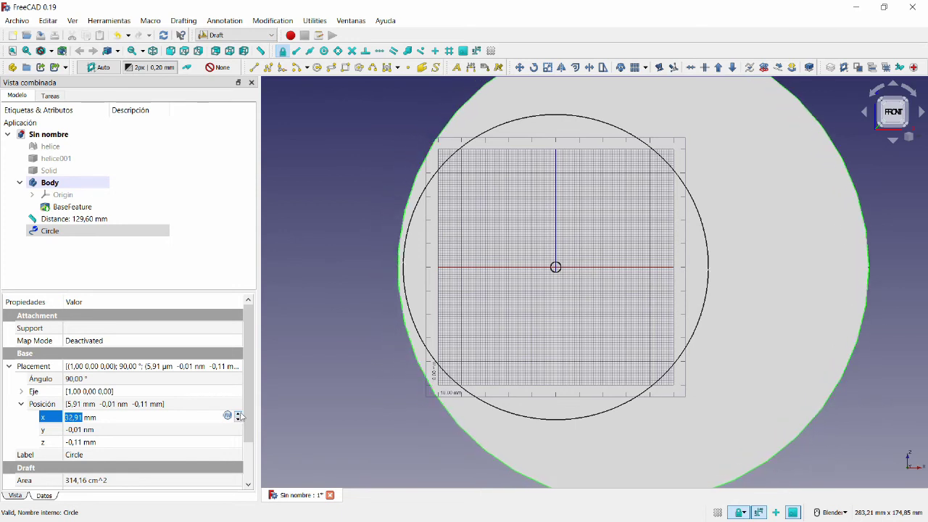
{"action": "left_click", "coordinate": [239, 415]}
{"action": "scroll", "coordinate": [391, 267], "scroll_direction": "up", "scroll_amount": 2}
{"action": "scroll", "coordinate": [401, 269], "scroll_direction": "up", "scroll_amount": 3}
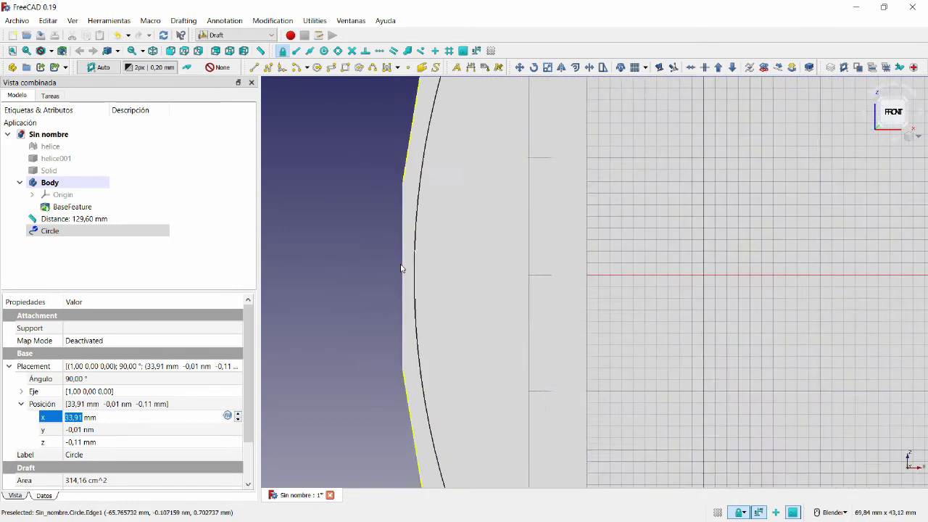
{"action": "scroll", "coordinate": [402, 269], "scroll_direction": "up", "scroll_amount": 2}
{"action": "scroll", "coordinate": [404, 269], "scroll_direction": "up", "scroll_amount": 1}
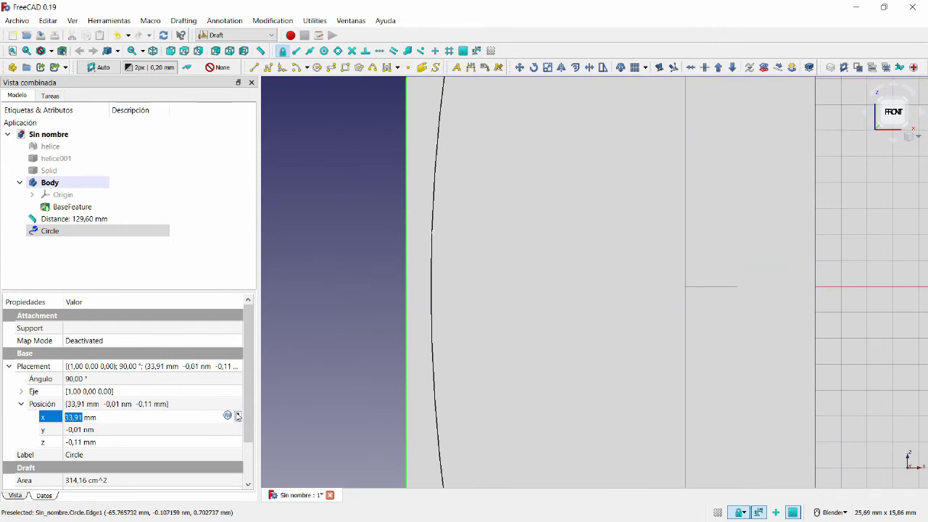
{"action": "left_click", "coordinate": [239, 415]}
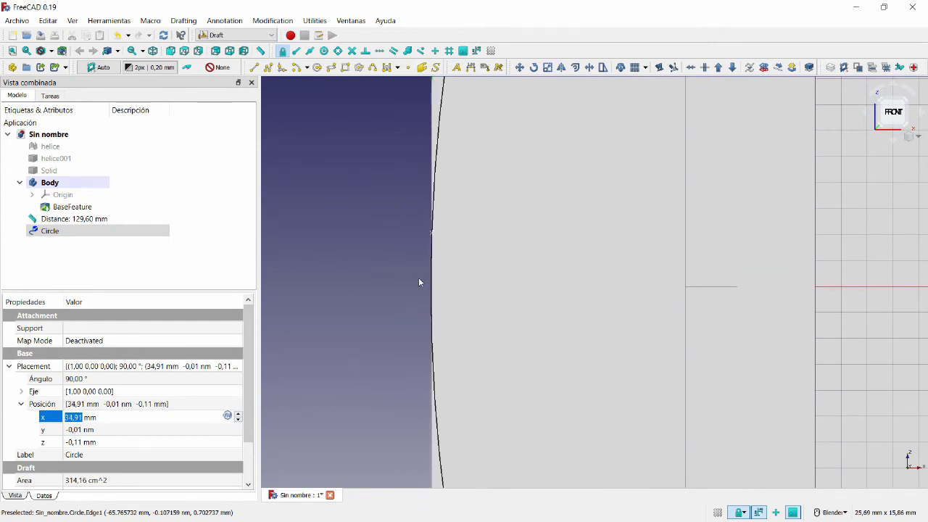
{"action": "scroll", "coordinate": [418, 278], "scroll_direction": "down", "scroll_amount": 1}
{"action": "scroll", "coordinate": [418, 279], "scroll_direction": "down", "scroll_amount": 2}
{"action": "scroll", "coordinate": [419, 282], "scroll_direction": "down", "scroll_amount": 2}
{"action": "scroll", "coordinate": [419, 282], "scroll_direction": "down", "scroll_amount": 1}
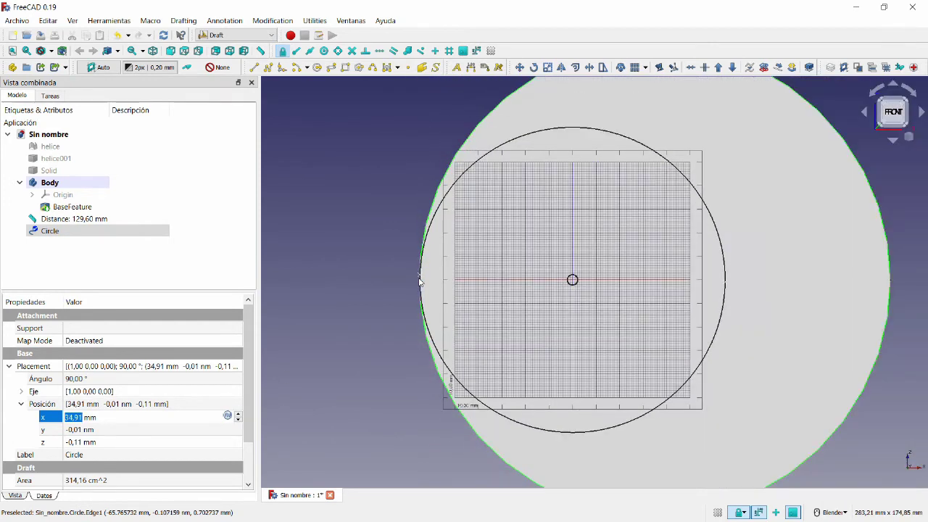
{"action": "scroll", "coordinate": [419, 281], "scroll_direction": "down", "scroll_amount": 2}
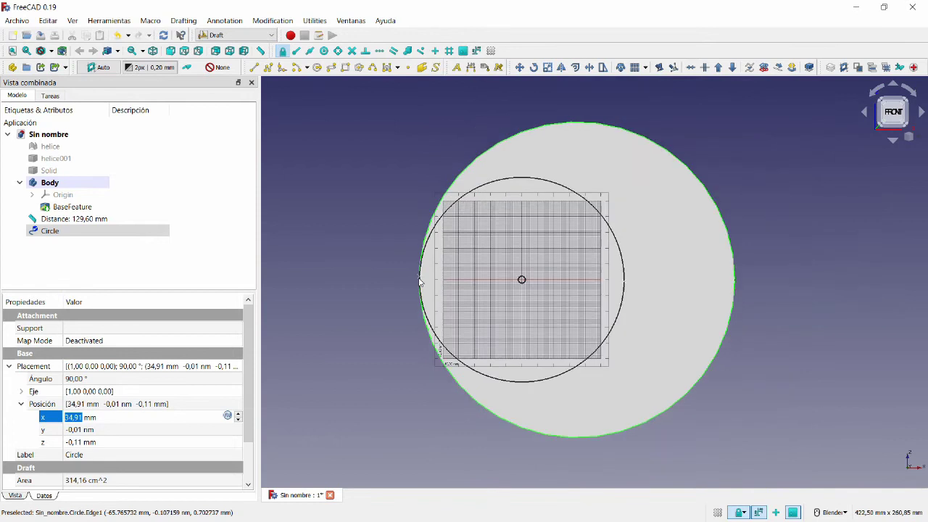
{"action": "left_click", "coordinate": [63, 232]}
{"action": "left_click", "coordinate": [72, 255]}
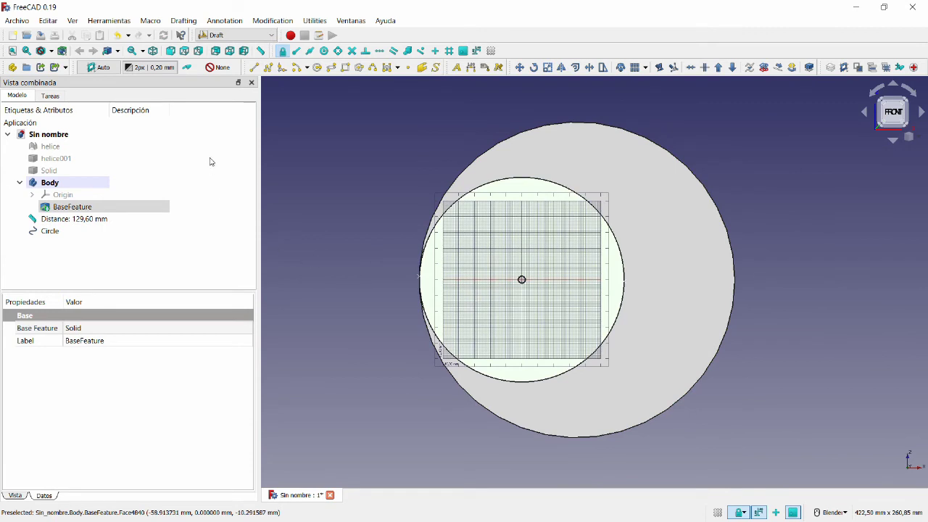
{"action": "left_click", "coordinate": [548, 68]}
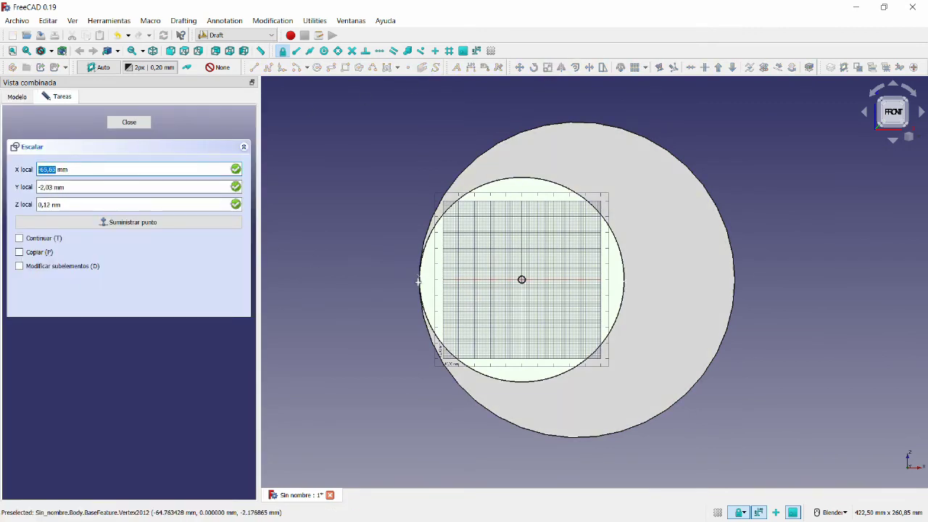
{"action": "scroll", "coordinate": [433, 276], "scroll_direction": "up", "scroll_amount": 2}
{"action": "scroll", "coordinate": [421, 261], "scroll_direction": "up", "scroll_amount": 2}
{"action": "scroll", "coordinate": [414, 242], "scroll_direction": "up", "scroll_amount": 2}
{"action": "scroll", "coordinate": [414, 240], "scroll_direction": "up", "scroll_amount": 2}
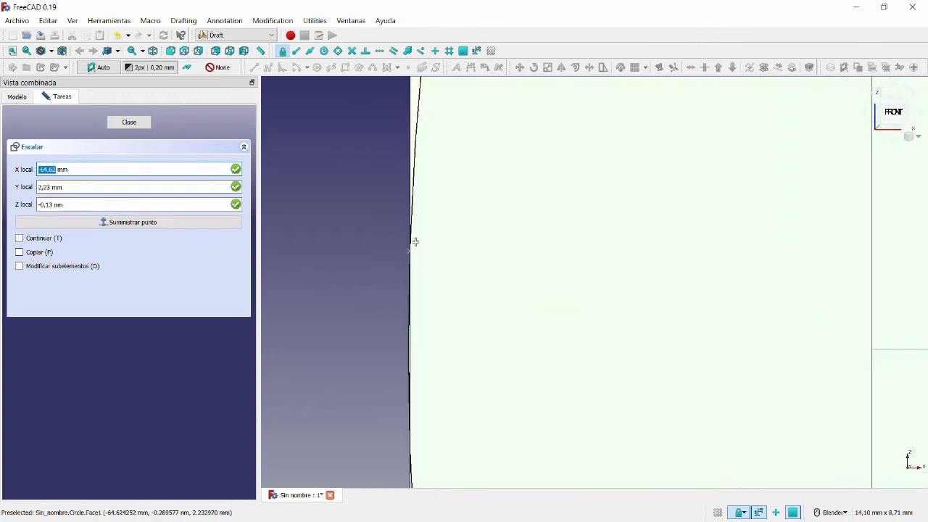
{"action": "left_click", "coordinate": [410, 256]}
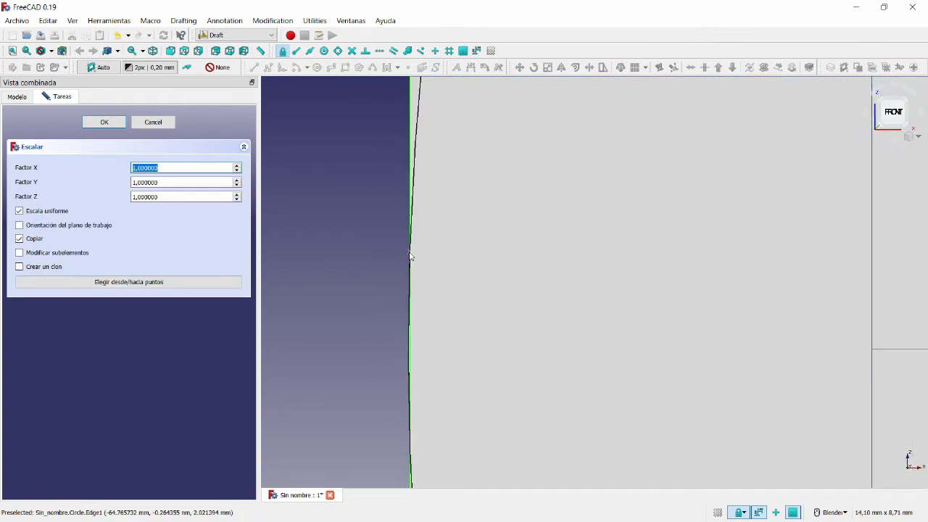
{"action": "scroll", "coordinate": [324, 232], "scroll_direction": "down", "scroll_amount": 1}
{"action": "scroll", "coordinate": [321, 233], "scroll_direction": "down", "scroll_amount": 1}
{"action": "scroll", "coordinate": [320, 233], "scroll_direction": "down", "scroll_amount": 2}
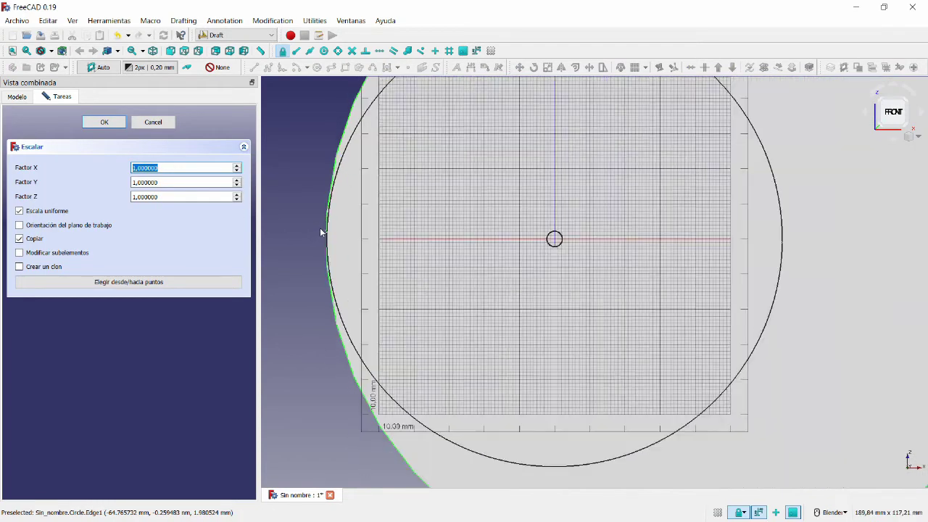
{"action": "scroll", "coordinate": [320, 233], "scroll_direction": "down", "scroll_amount": 1}
{"action": "scroll", "coordinate": [321, 232], "scroll_direction": "down", "scroll_amount": 1}
{"action": "scroll", "coordinate": [322, 125], "scroll_direction": "up", "scroll_amount": 2}
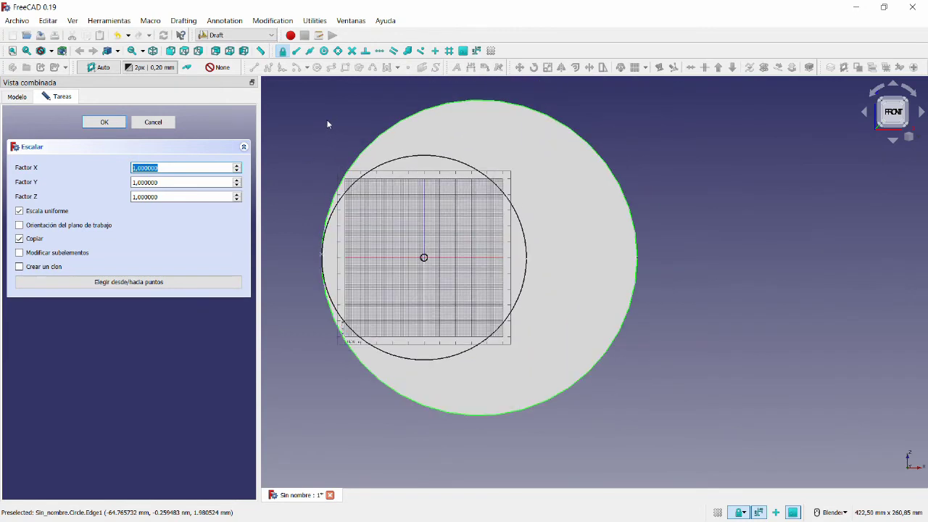
{"action": "left_click", "coordinate": [236, 166]}
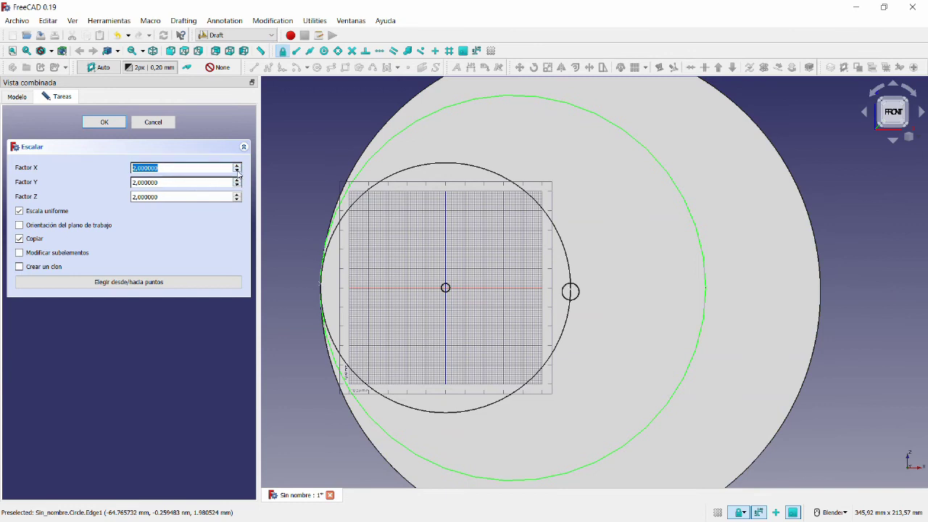
{"action": "left_click", "coordinate": [237, 171]}
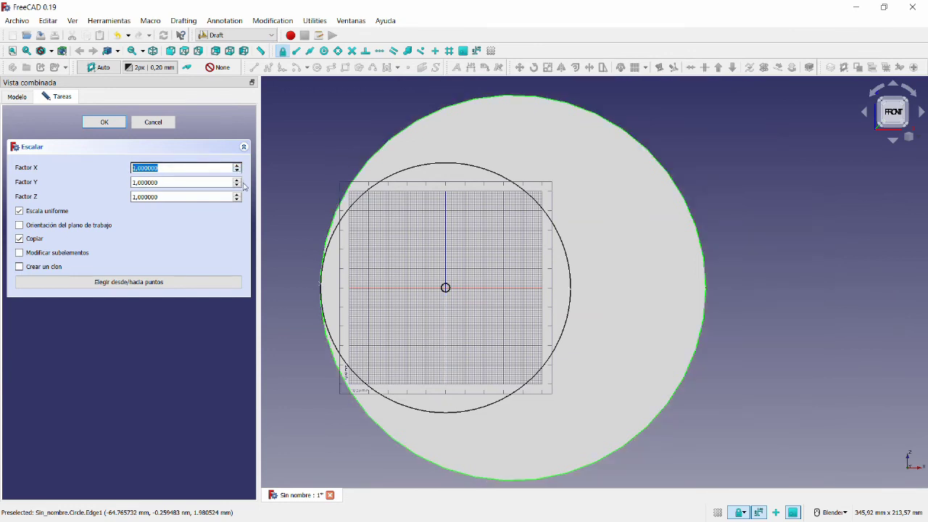
- Cancel the scale, select the disc's Body and return to a straight front view
{"action": "left_click", "coordinate": [153, 122]}
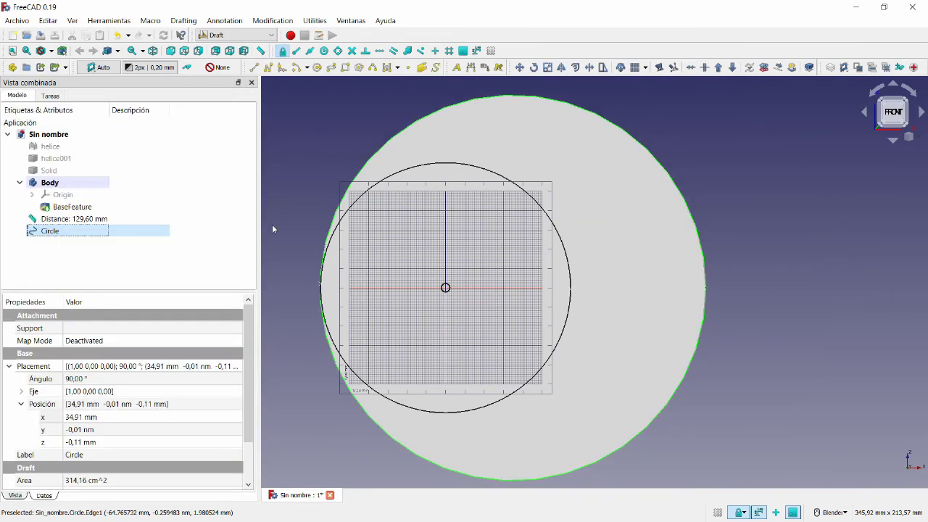
{"action": "left_click", "coordinate": [74, 187]}
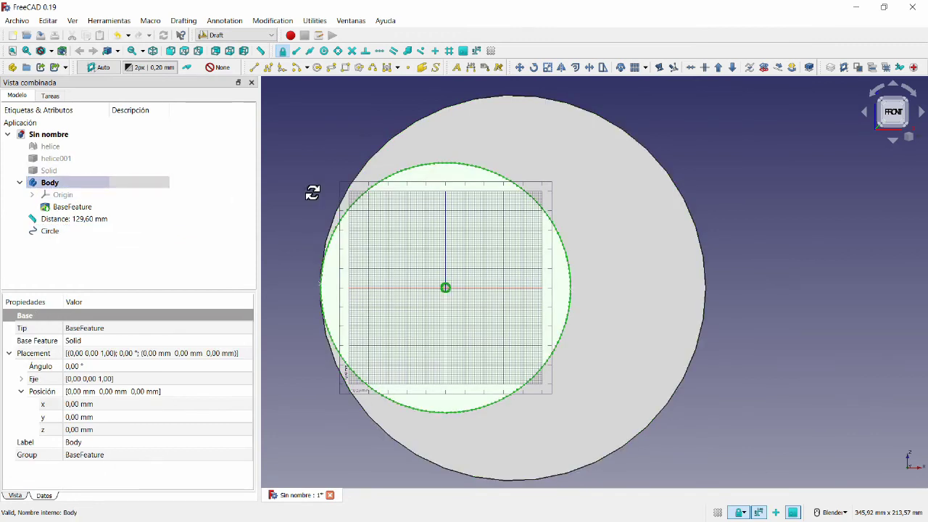
{"action": "middle_click_drag", "start_coordinate": [311, 191], "coordinate": [451, 222]}
{"action": "key", "text": "1"}
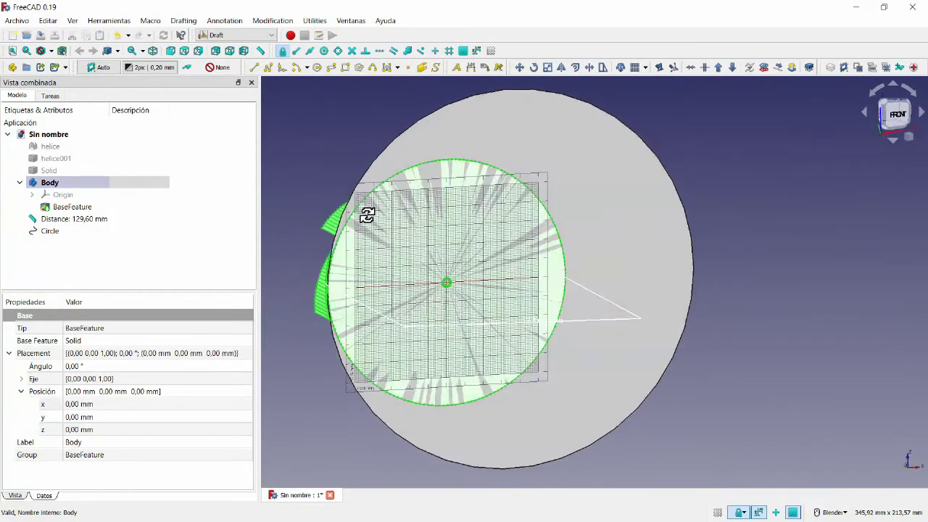
{"action": "left_click", "coordinate": [171, 51]}
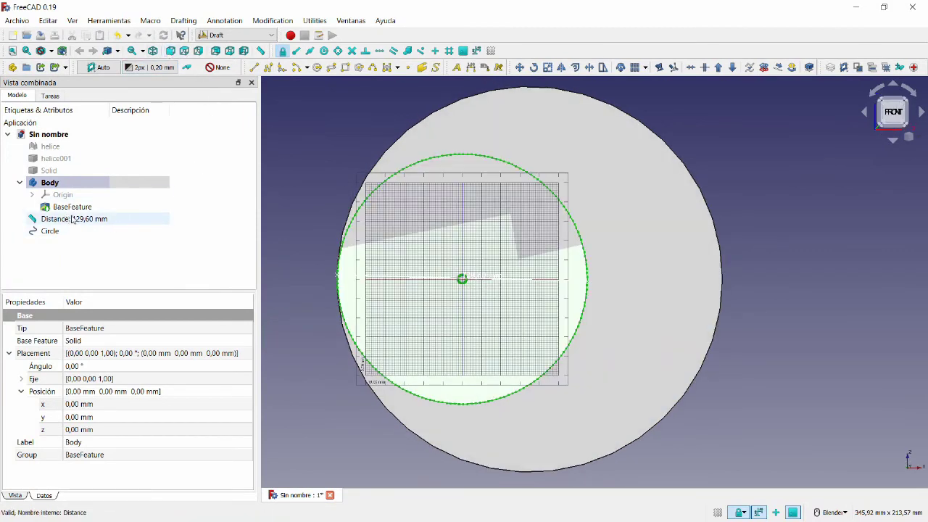
- Restart Draft Scale on the Body, picking the base point on the circle's left edge
{"action": "left_click", "coordinate": [549, 67]}
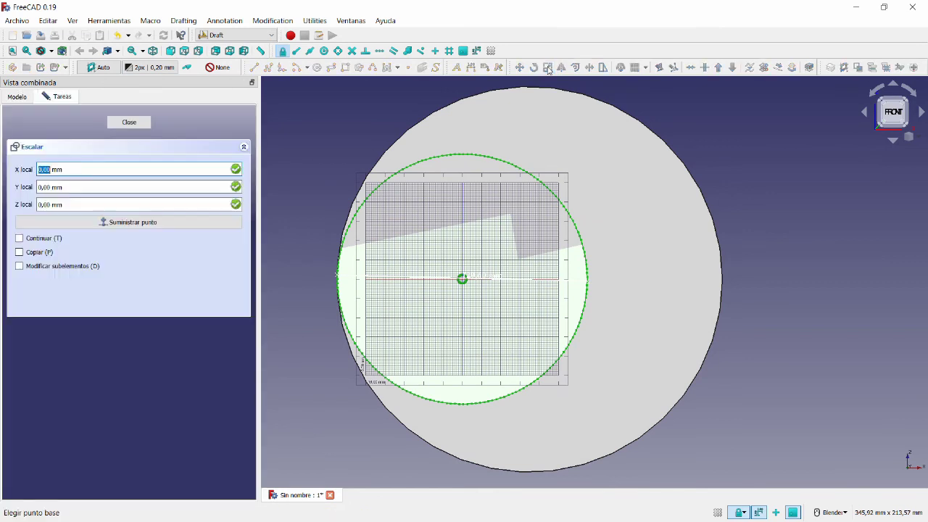
{"action": "scroll", "coordinate": [331, 263], "scroll_direction": "up", "scroll_amount": 2}
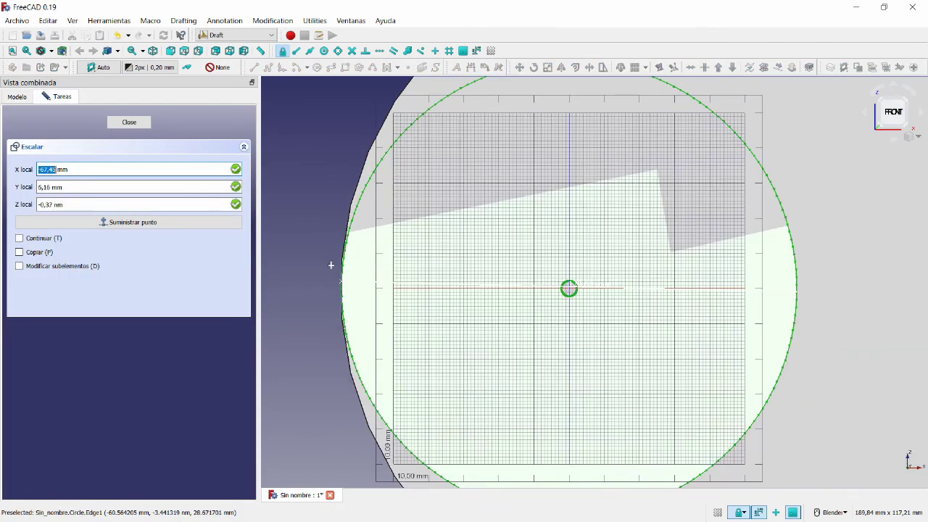
{"action": "scroll", "coordinate": [330, 263], "scroll_direction": "up", "scroll_amount": 3}
{"action": "scroll", "coordinate": [359, 313], "scroll_direction": "up", "scroll_amount": 1}
{"action": "scroll", "coordinate": [359, 313], "scroll_direction": "up", "scroll_amount": 1}
{"action": "scroll", "coordinate": [363, 305], "scroll_direction": "up", "scroll_amount": 1}
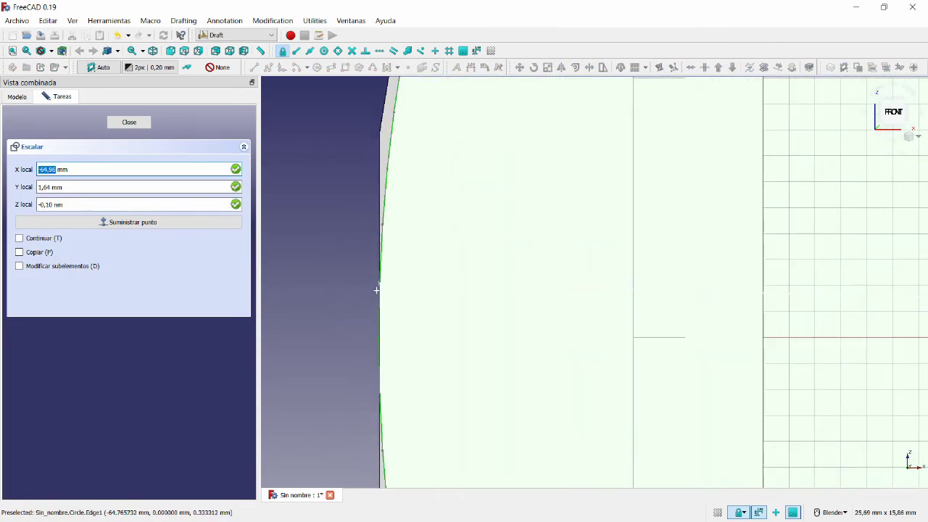
{"action": "left_click", "coordinate": [378, 288]}
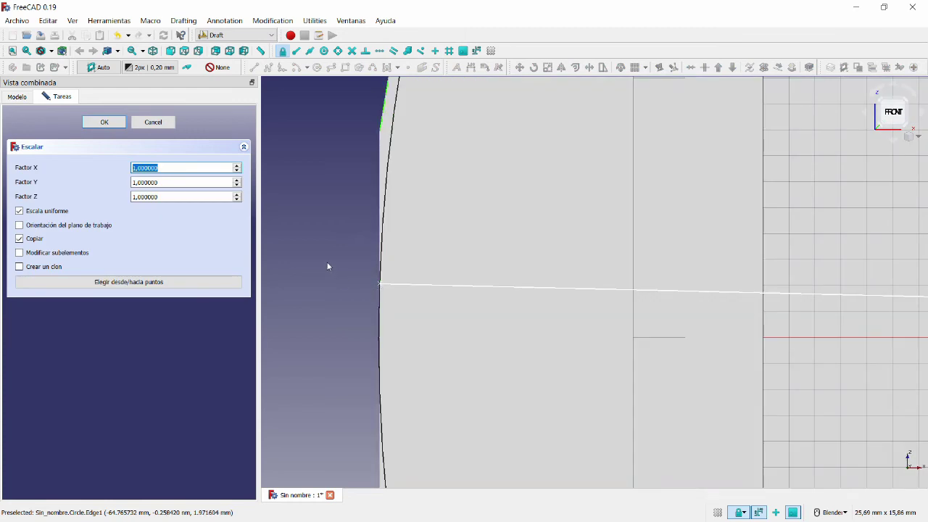
{"action": "scroll", "coordinate": [328, 266], "scroll_direction": "down", "scroll_amount": 2}
{"action": "scroll", "coordinate": [327, 266], "scroll_direction": "down", "scroll_amount": 1}
{"action": "scroll", "coordinate": [328, 267], "scroll_direction": "down", "scroll_amount": 2}
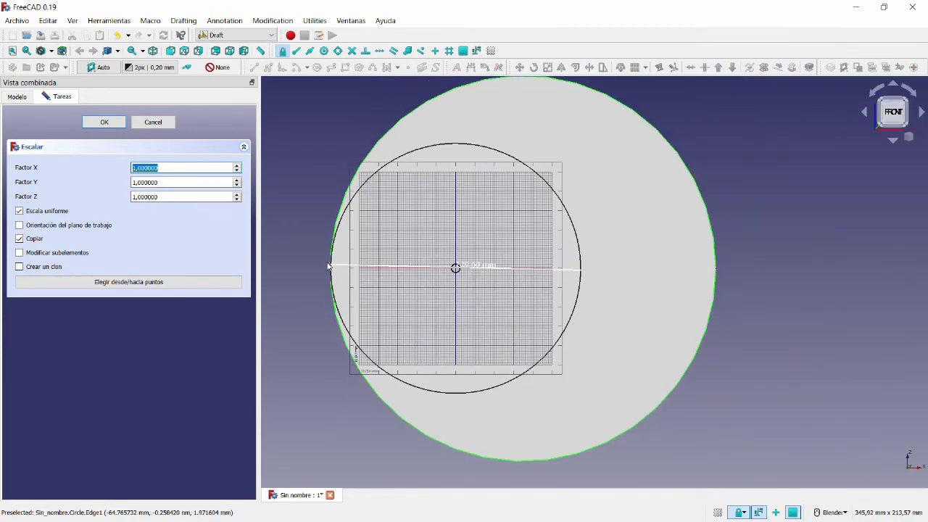
{"action": "scroll", "coordinate": [328, 266], "scroll_direction": "down", "scroll_amount": 1}
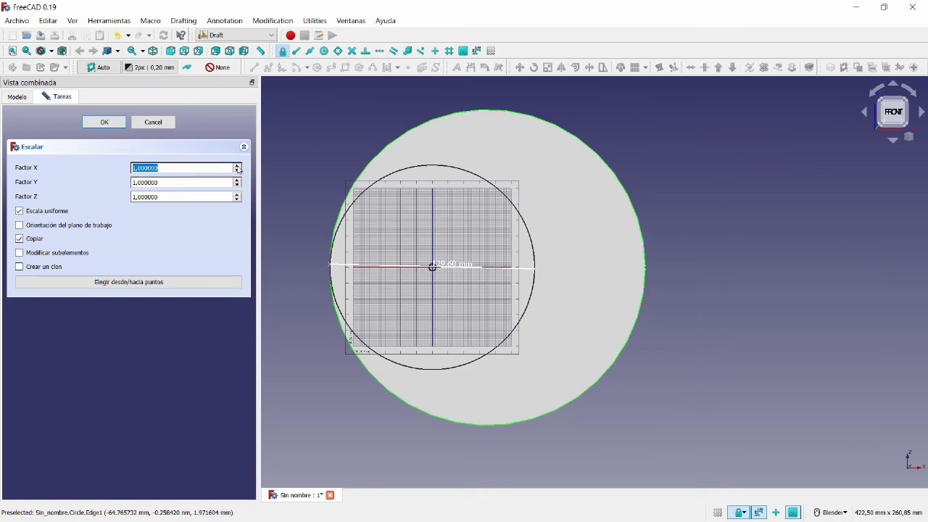
- Disable uniform scaling and start entering the 1,54 X factor
{"action": "left_click", "coordinate": [20, 211]}
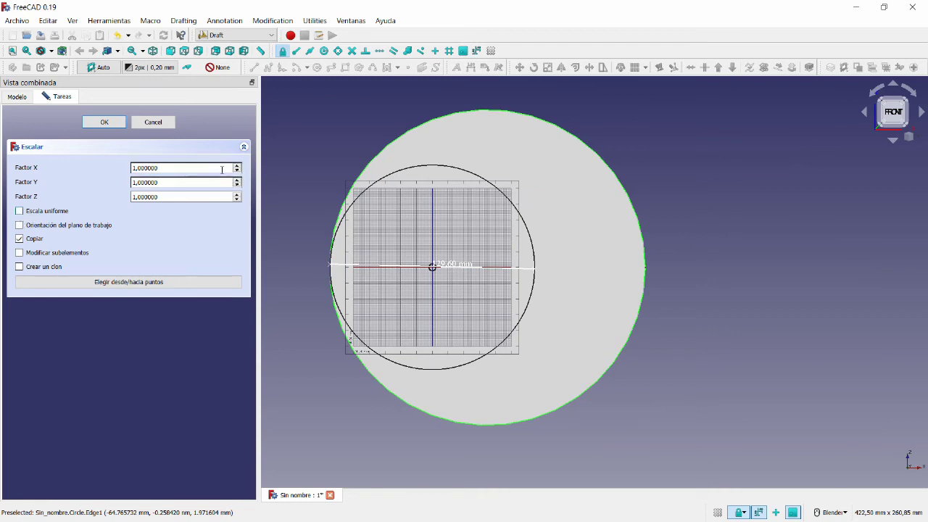
{"action": "left_click", "coordinate": [235, 166]}
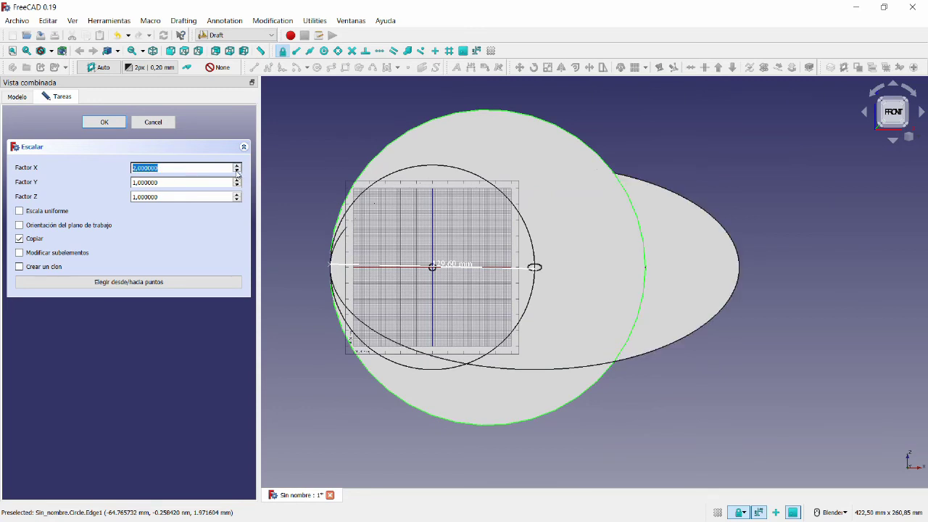
{"action": "left_click", "coordinate": [237, 171]}
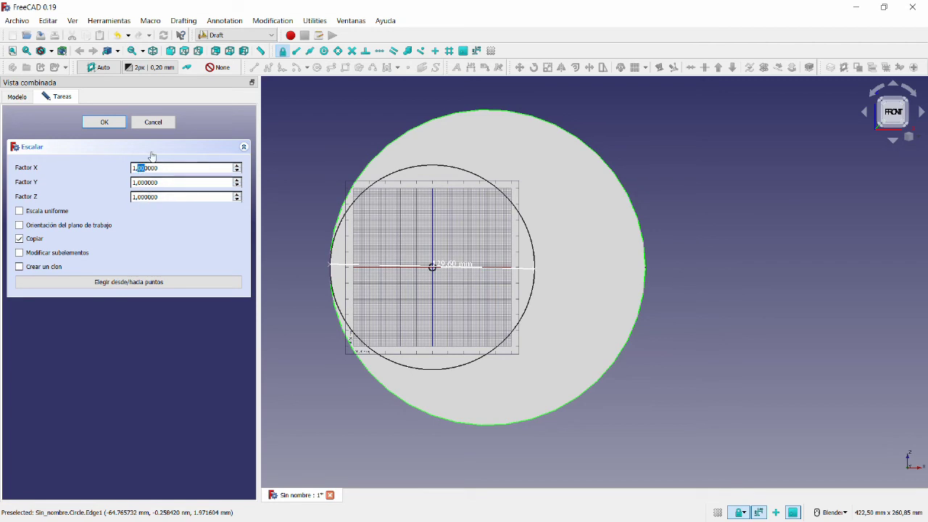
{"action": "type", "text": "53"}
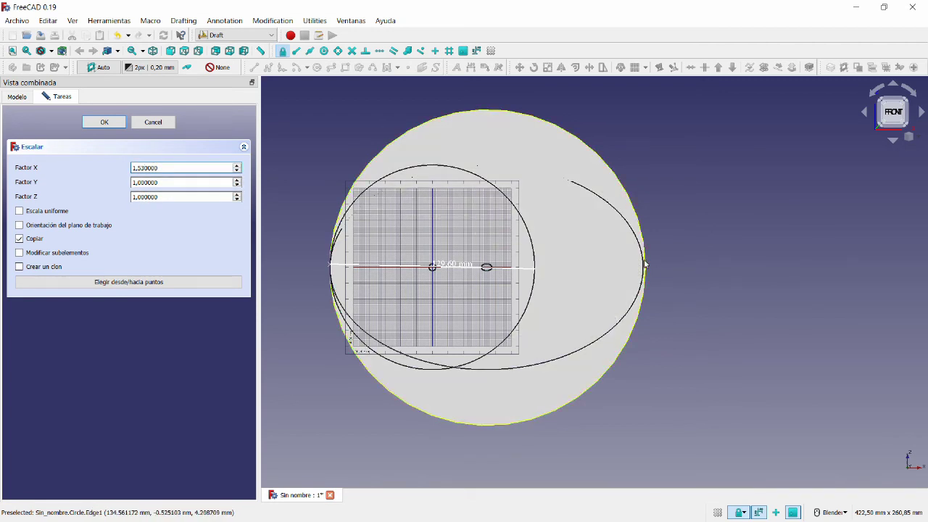
{"action": "scroll", "coordinate": [638, 266], "scroll_direction": "up", "scroll_amount": 5}
{"action": "scroll", "coordinate": [630, 271], "scroll_direction": "up", "scroll_amount": 2}
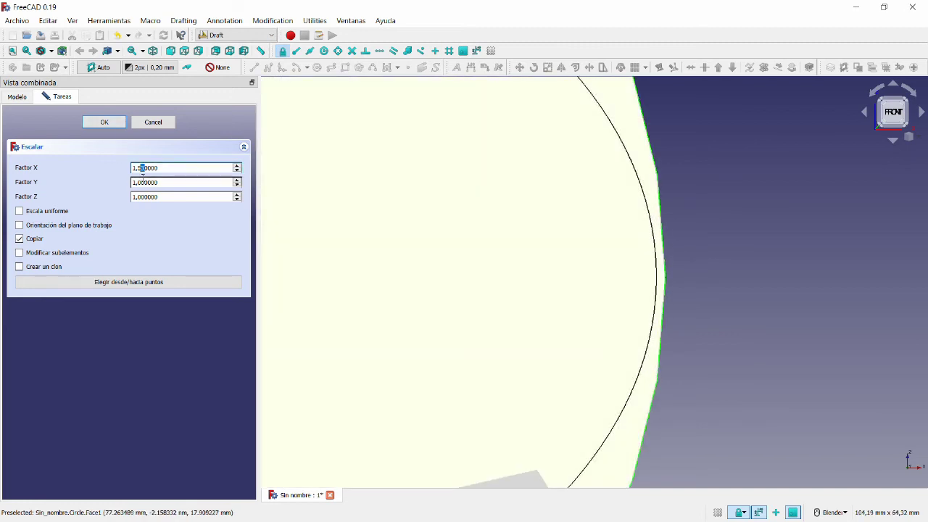
{"action": "type", "text": "4"}
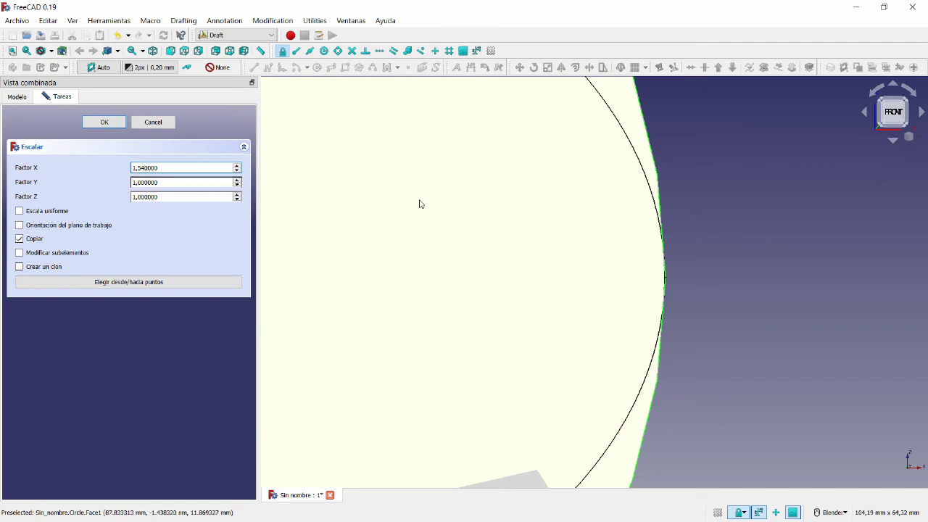
{"action": "scroll", "coordinate": [481, 205], "scroll_direction": "down", "scroll_amount": 2}
{"action": "scroll", "coordinate": [478, 206], "scroll_direction": "down", "scroll_amount": 2}
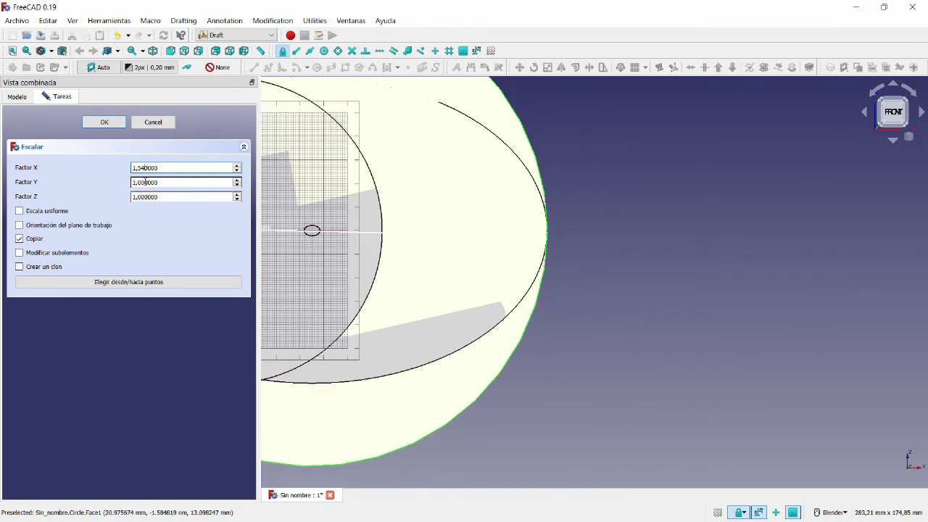
- Complete the scale factors: X 1,54, Y 1 and Z 1,54
{"action": "type", "text": "54"}
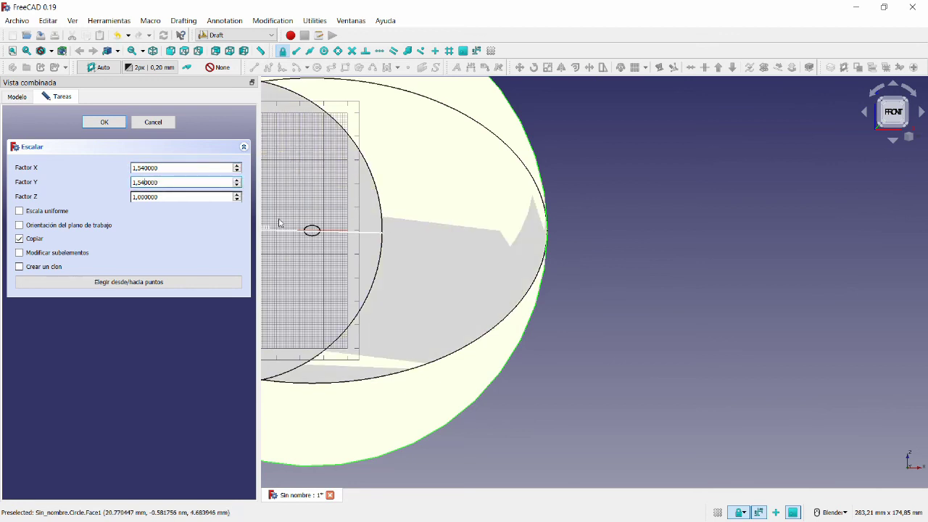
{"action": "scroll", "coordinate": [331, 229], "scroll_direction": "down", "scroll_amount": 4}
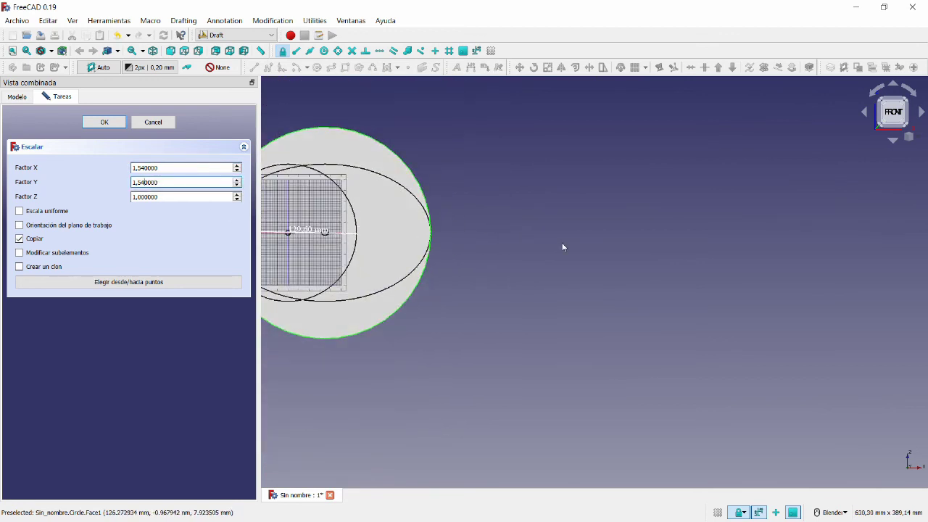
{"action": "scroll", "coordinate": [564, 242], "scroll_direction": "down", "scroll_amount": 3}
{"action": "scroll", "coordinate": [364, 185], "scroll_direction": "up", "scroll_amount": 2}
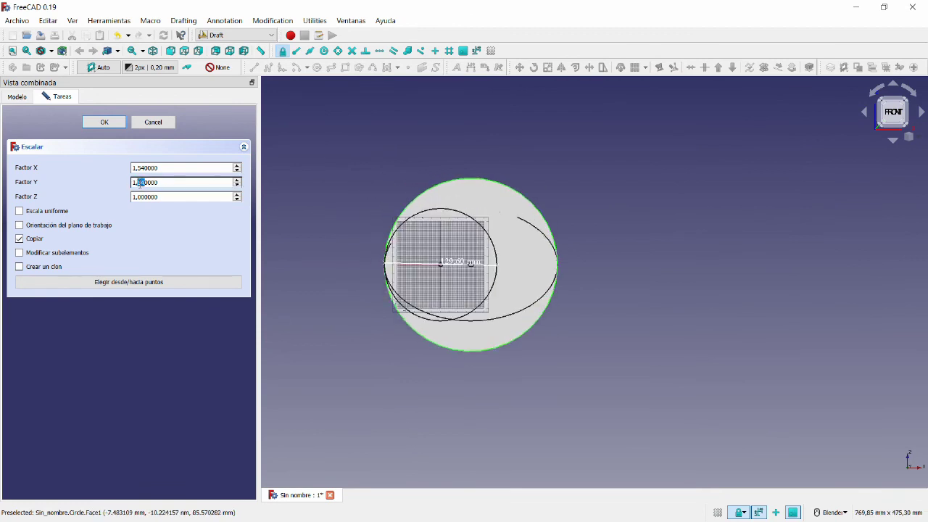
{"action": "type", "text": "0"}
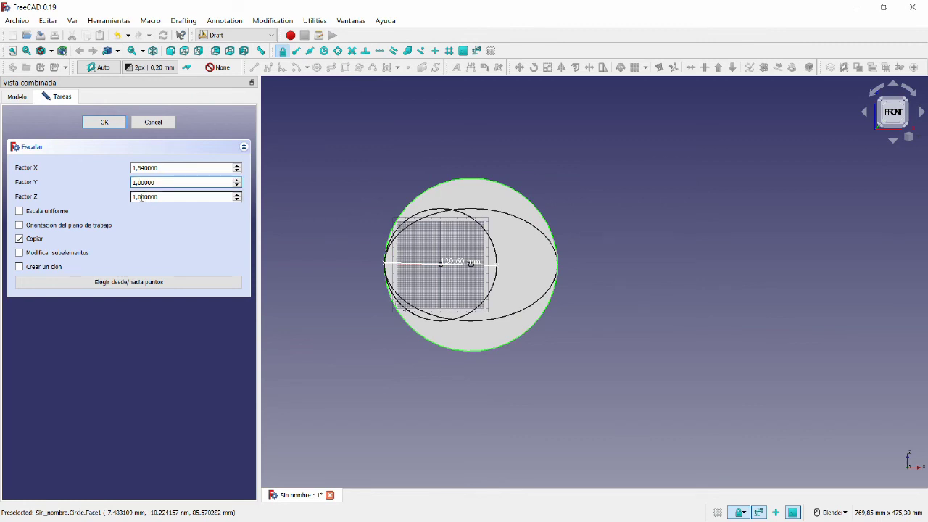
{"action": "left_click", "coordinate": [142, 196]}
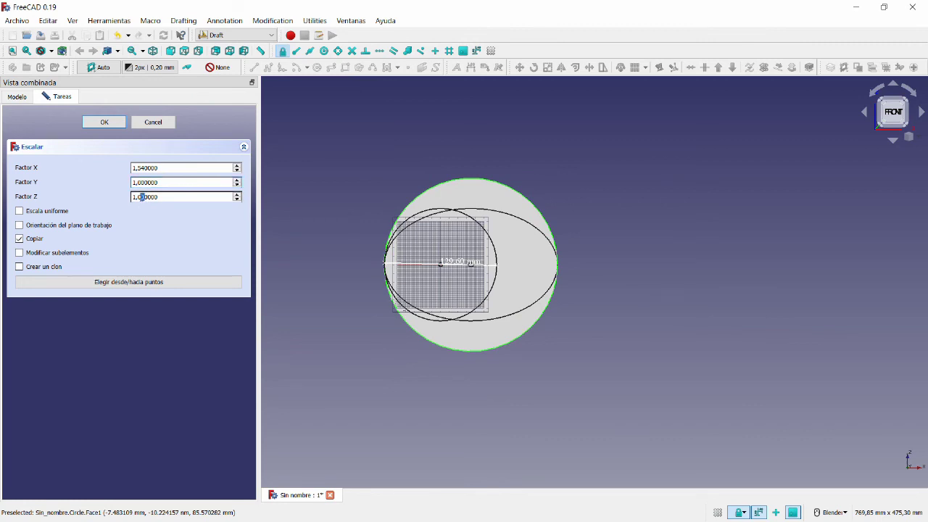
{"action": "type", "text": "54"}
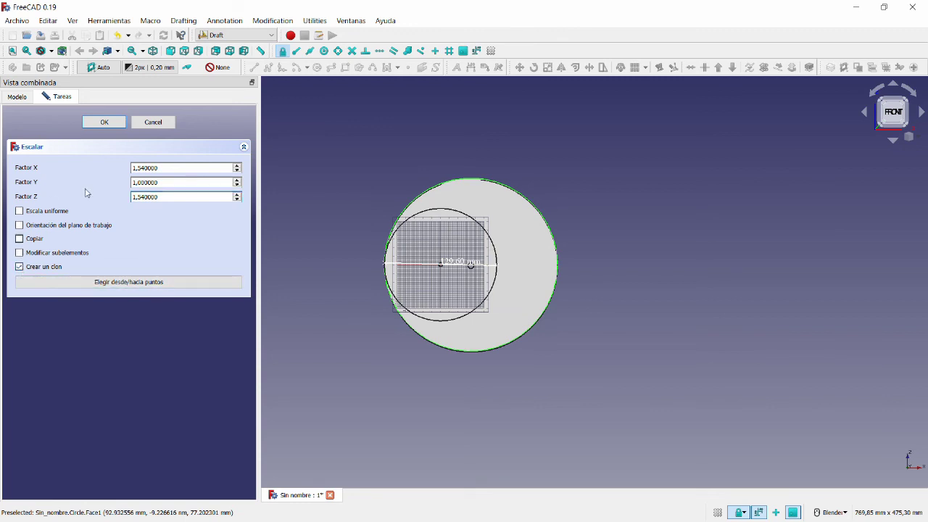
- Apply the 1.54 scale to create the enlarged clone Body001 and view it from the side and blade face
{"action": "left_click", "coordinate": [103, 123]}
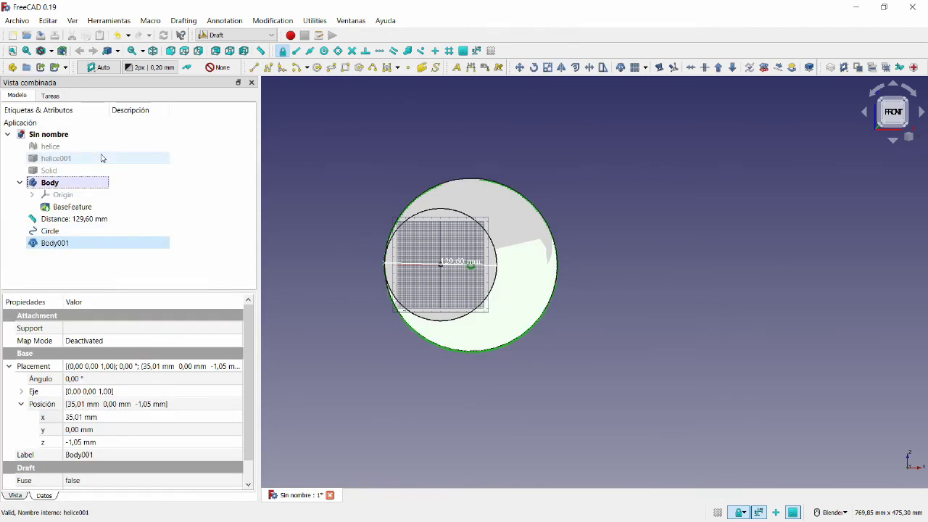
{"action": "middle_click_drag", "start_coordinate": [345, 207], "coordinate": [313, 194]}
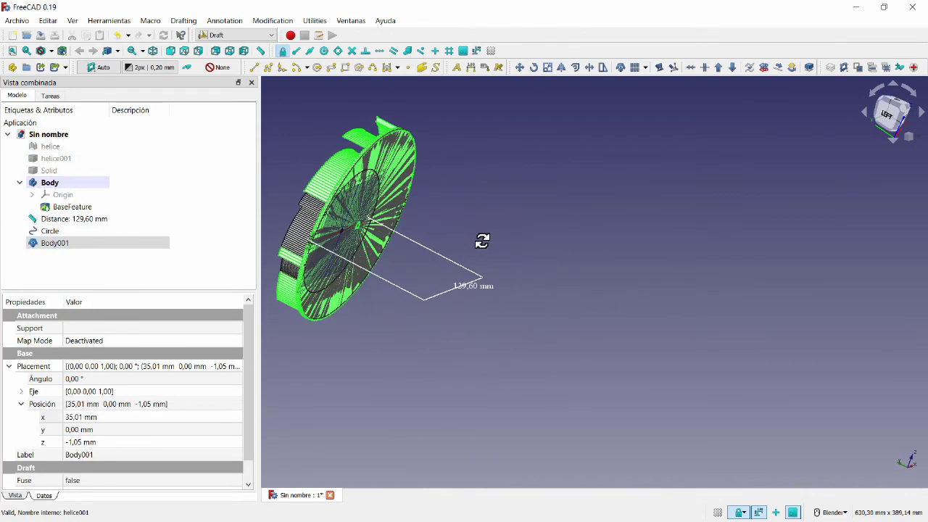
{"action": "scroll", "coordinate": [313, 194], "scroll_direction": "up", "scroll_amount": 1}
{"action": "scroll", "coordinate": [326, 192], "scroll_direction": "up", "scroll_amount": 1}
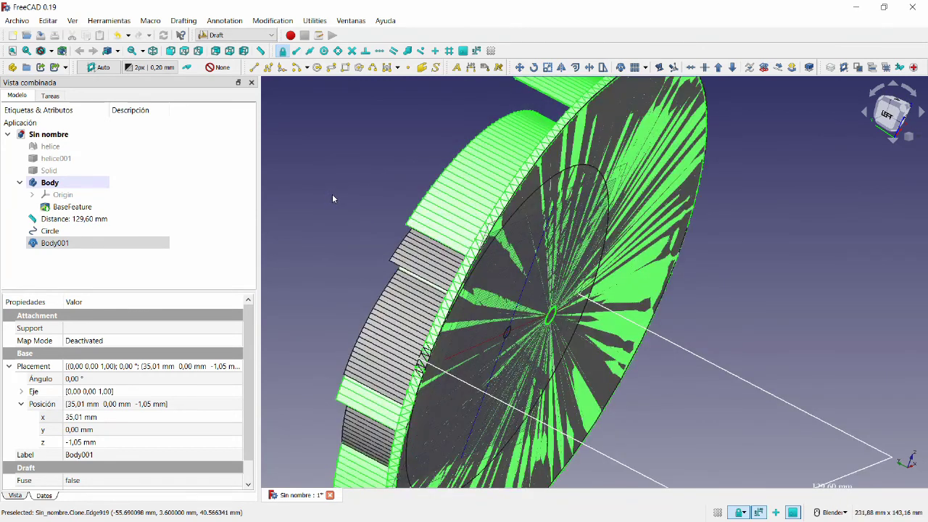
{"action": "scroll", "coordinate": [332, 194], "scroll_direction": "up", "scroll_amount": 1}
{"action": "scroll", "coordinate": [363, 202], "scroll_direction": "up", "scroll_amount": 1}
{"action": "scroll", "coordinate": [397, 210], "scroll_direction": "down", "scroll_amount": 5}
{"action": "mouse_move", "coordinate": [397, 210]}
{"action": "middle_mouse_down"}
{"action": "mouse_move", "coordinate": [404, 203]}
{"action": "mouse_move", "coordinate": [435, 216]}
{"action": "mouse_move", "coordinate": [425, 229]}
{"action": "middle_mouse_up"}
{"action": "scroll", "coordinate": [425, 230], "scroll_direction": "down", "scroll_amount": 2}
{"action": "scroll", "coordinate": [331, 179], "scroll_direction": "up", "scroll_amount": 2}
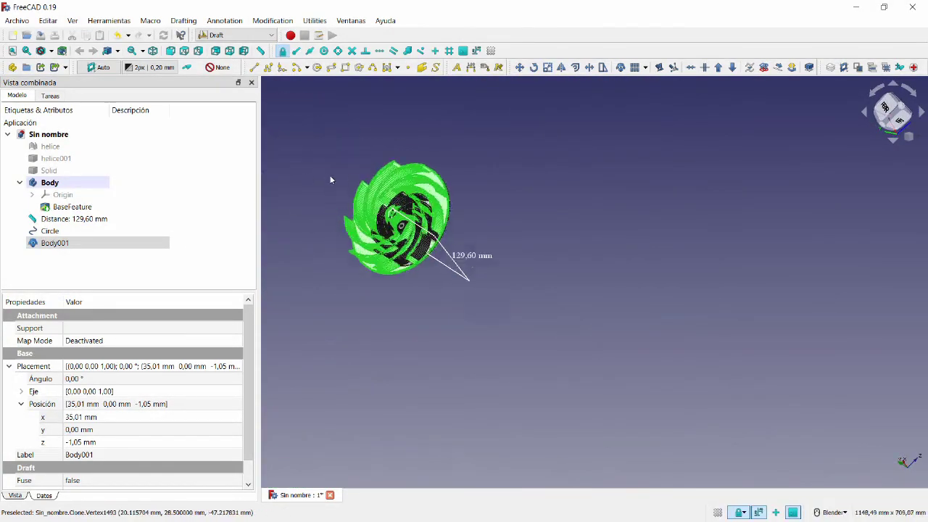
{"action": "scroll", "coordinate": [331, 179], "scroll_direction": "up", "scroll_amount": 2}
{"action": "scroll", "coordinate": [330, 179], "scroll_direction": "up", "scroll_amount": 1}
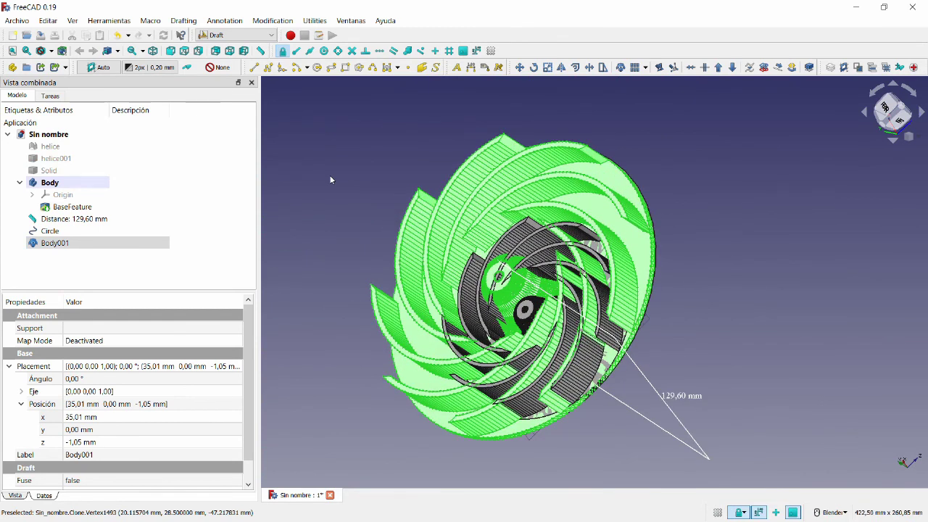
- Delete the reference Circle, then hide and re-show Body001 to compare it with the original impeller
{"action": "left_click", "coordinate": [51, 231]}
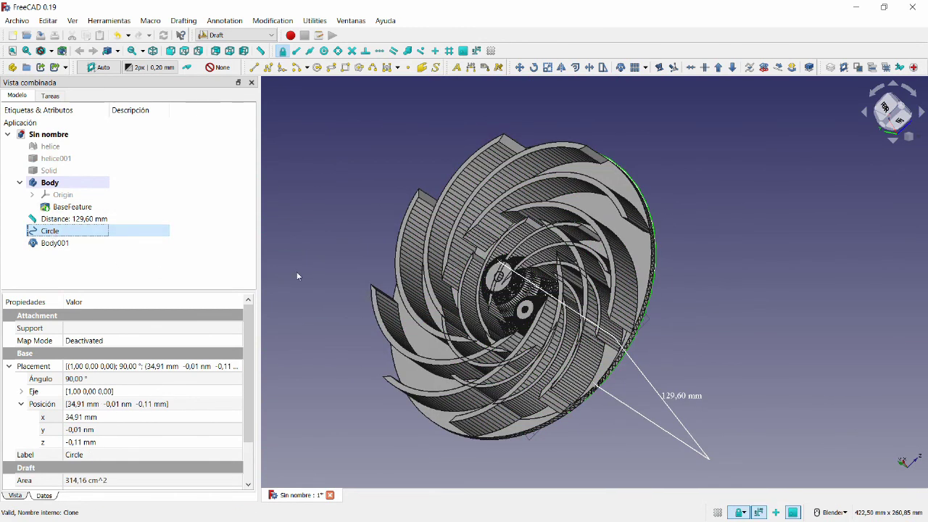
{"action": "key", "text": "Delete"}
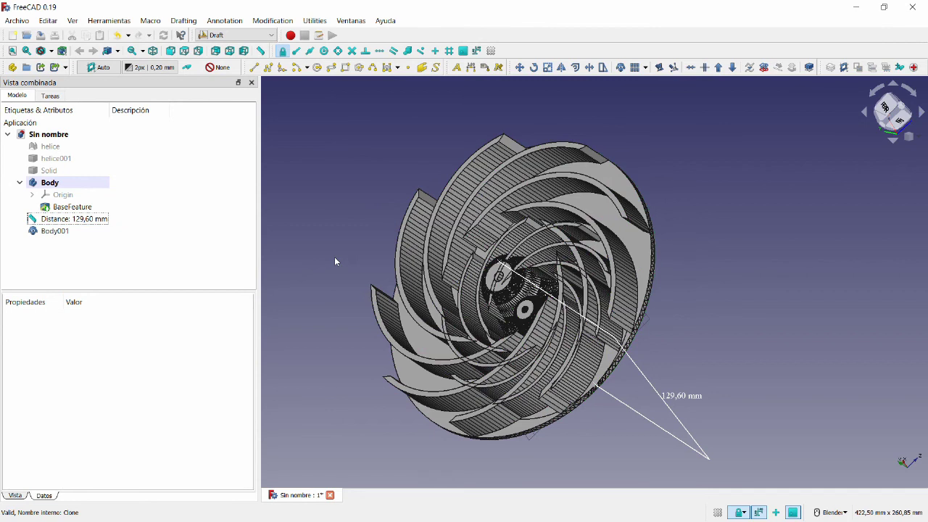
{"action": "left_click", "coordinate": [45, 232]}
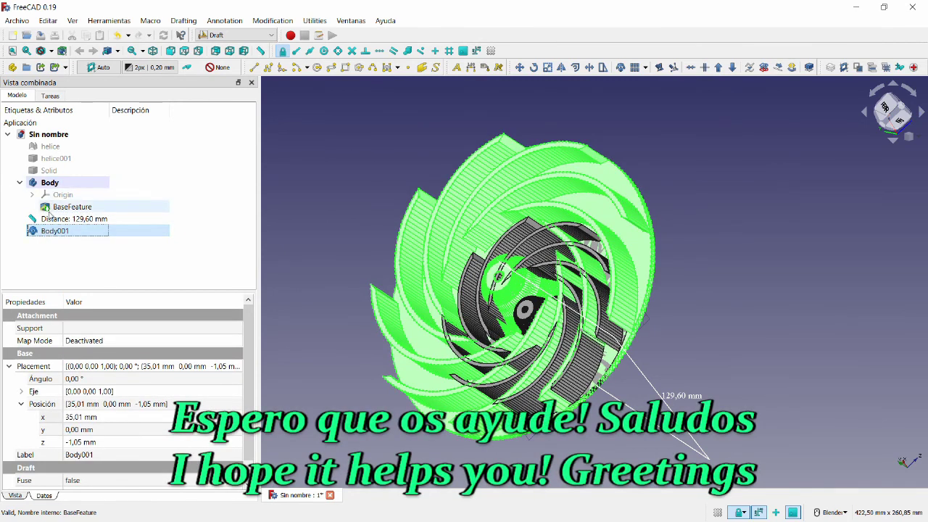
{"action": "key", "text": "space"}
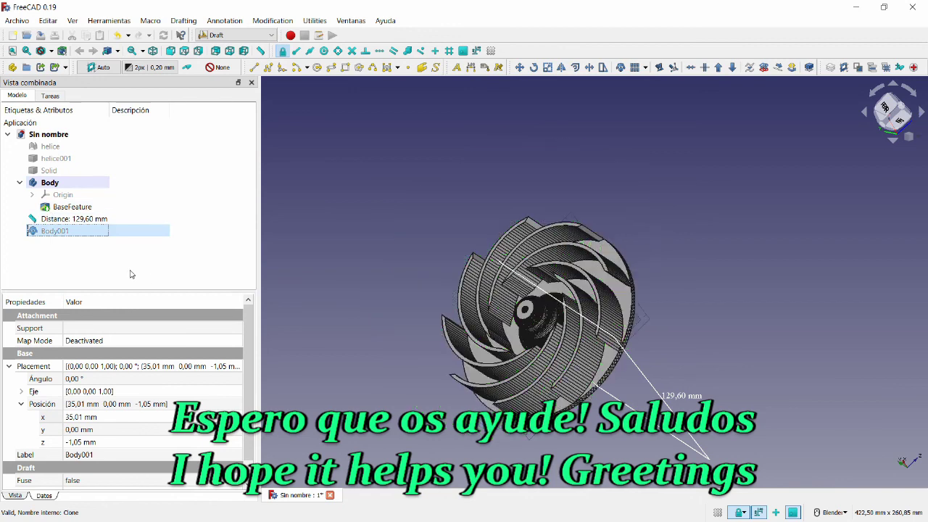
{"action": "key", "text": "space"}
{"action": "key", "text": "space"}
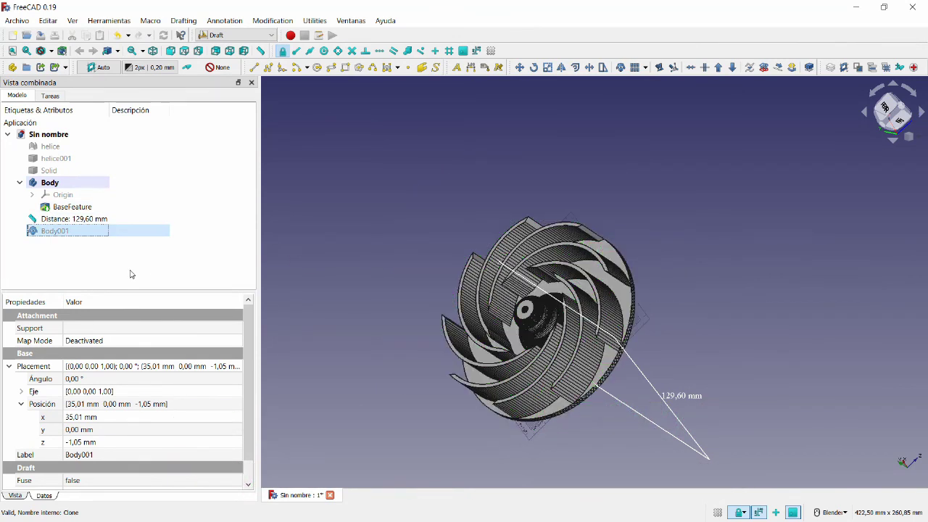